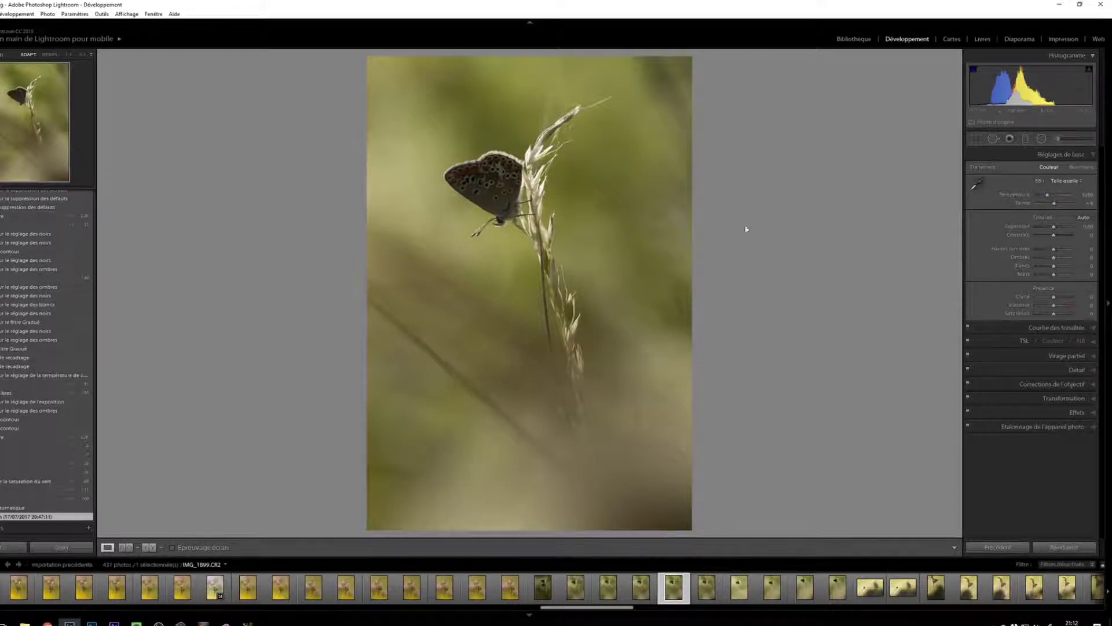
- Apply automatic tone to the butterfly photo, cool the temperature to about 4933, and set the exposure to +1.27
{"action": "left_click", "coordinate": [1084, 218]}
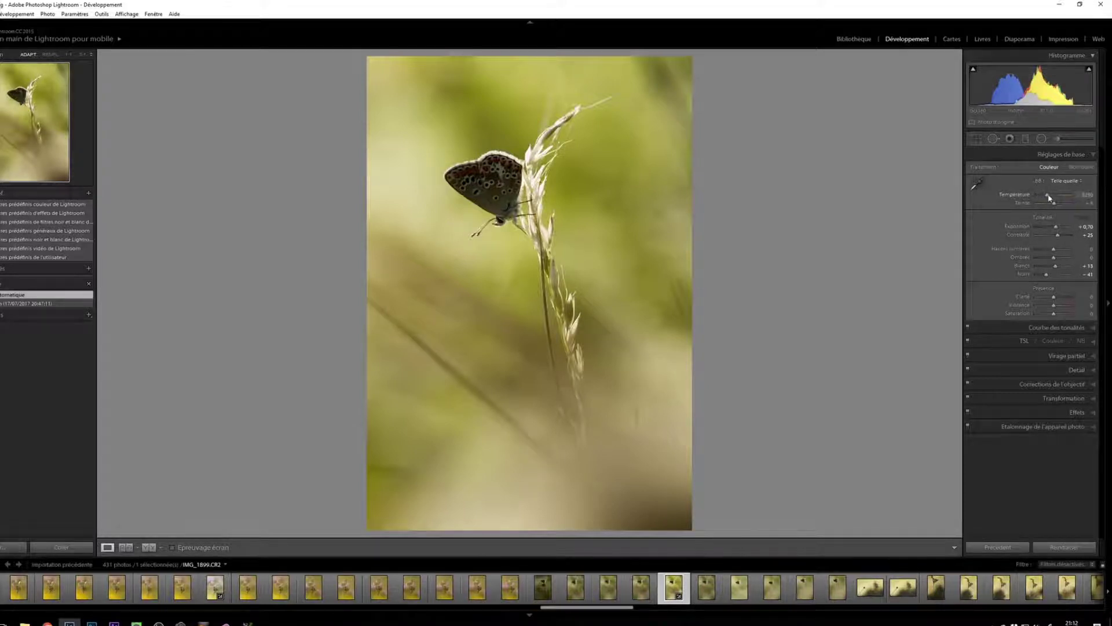
{"action": "left_click_drag", "start_coordinate": [1048, 197], "coordinate": [1047, 194]}
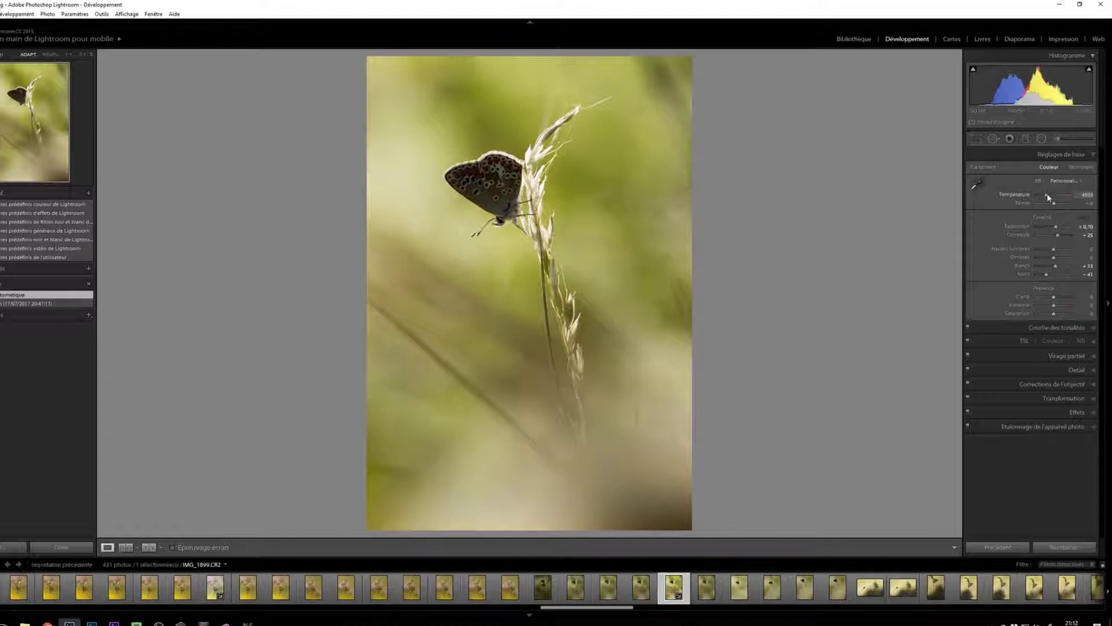
{"action": "left_click", "coordinate": [1057, 230]}
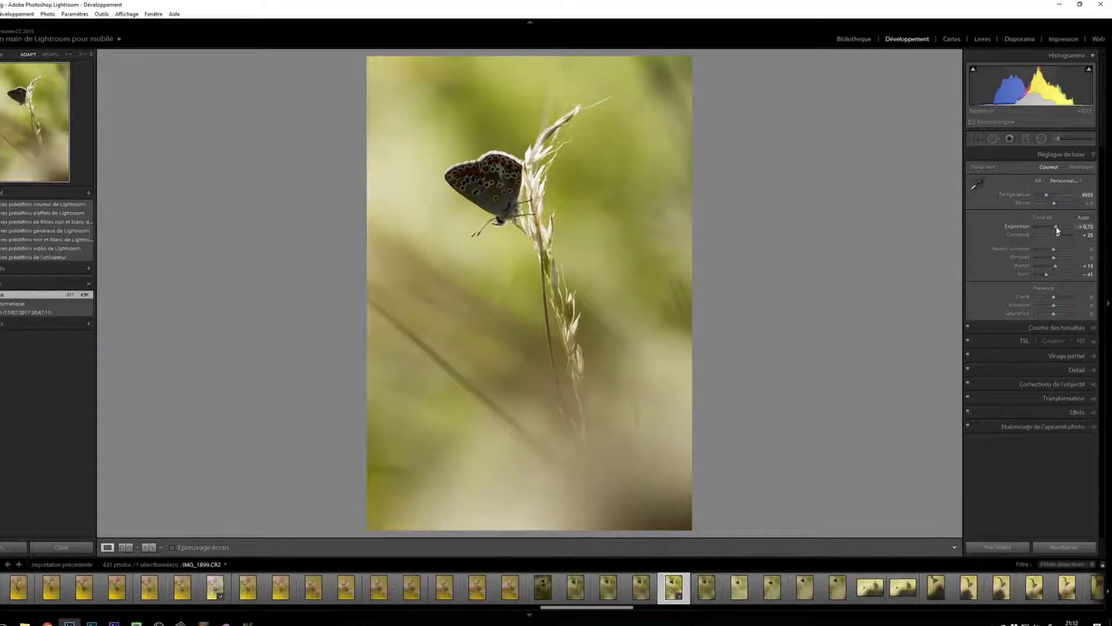
{"action": "left_click_drag", "start_coordinate": [1057, 230], "coordinate": [1059, 228]}
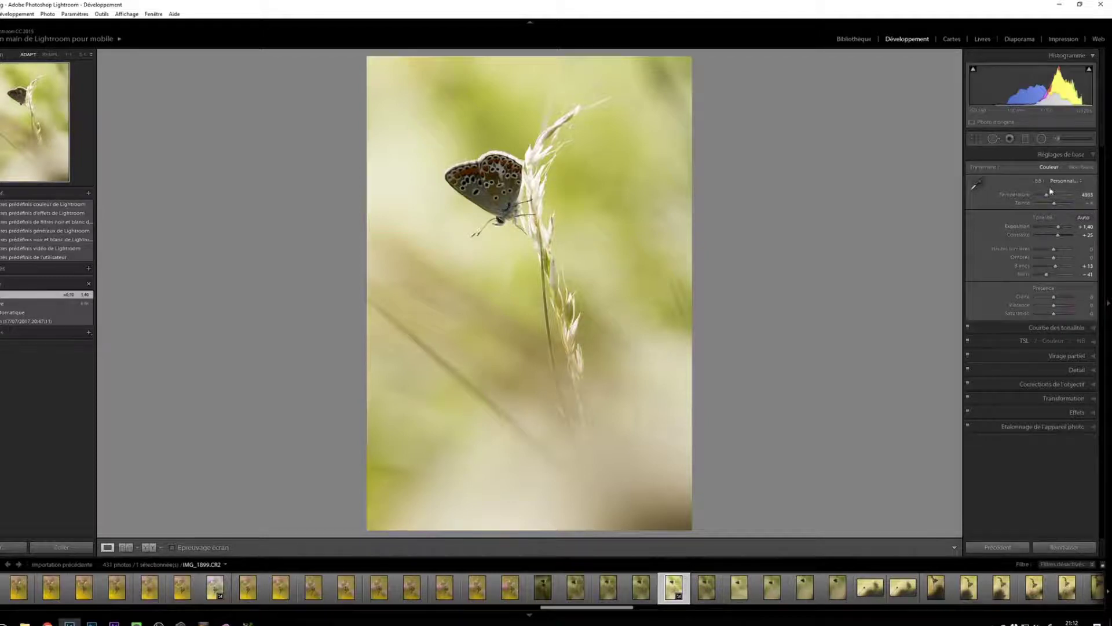
{"action": "left_click_drag", "start_coordinate": [1058, 229], "coordinate": [1057, 229]}
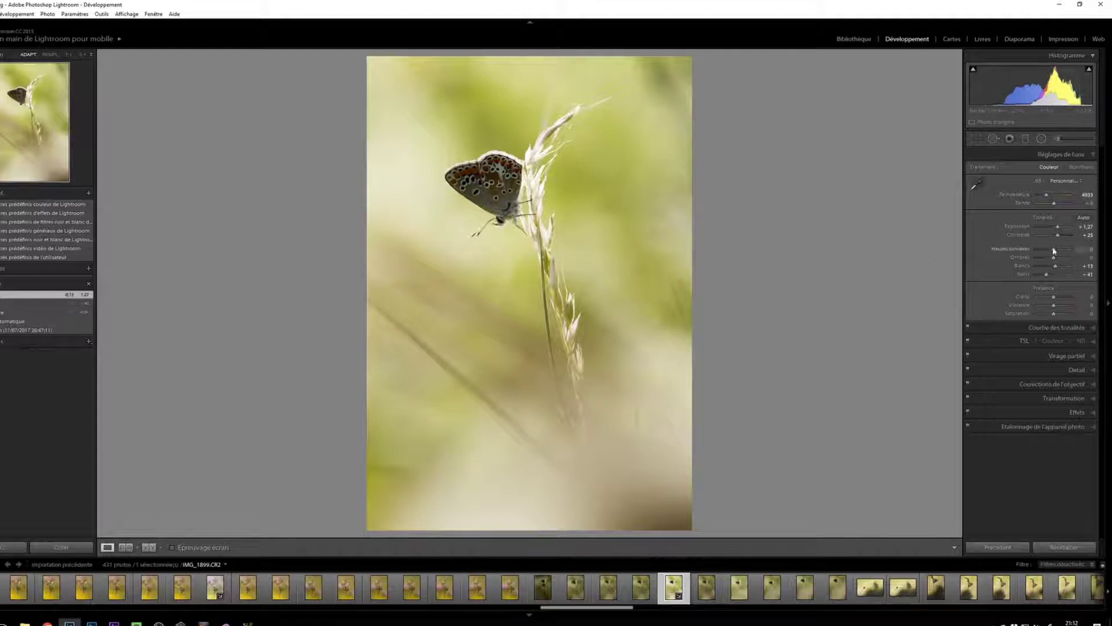
- Set highlights to -100, contrast to +33, vibrance to +15, saturation to -15 and clarity to +57
{"action": "left_click_drag", "start_coordinate": [1054, 251], "coordinate": [923, 257]}
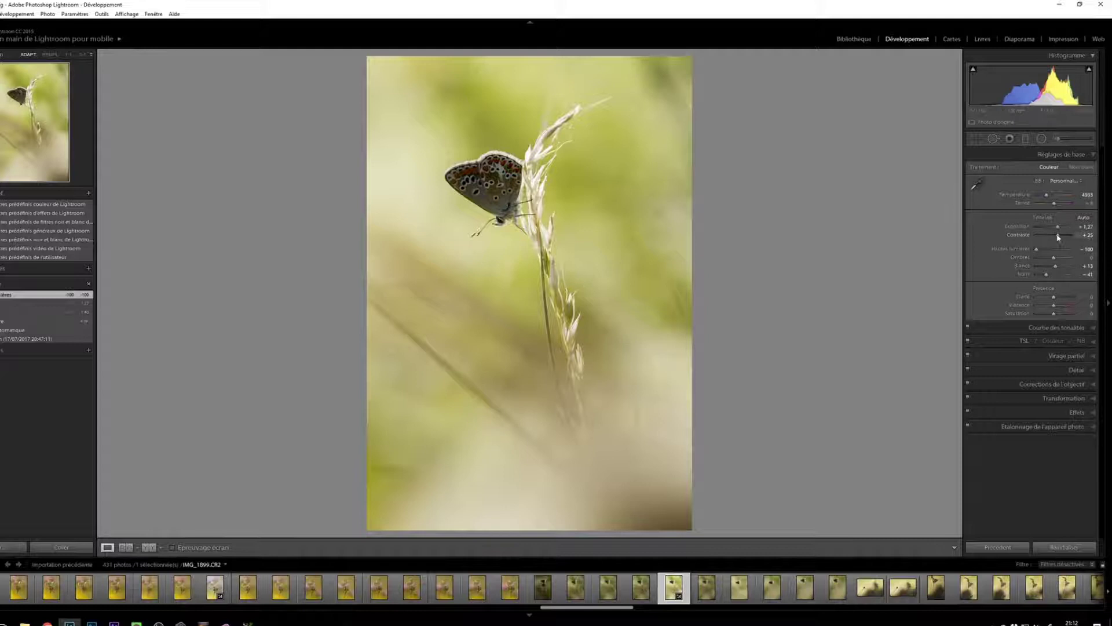
{"action": "left_click_drag", "start_coordinate": [1059, 236], "coordinate": [1061, 236]}
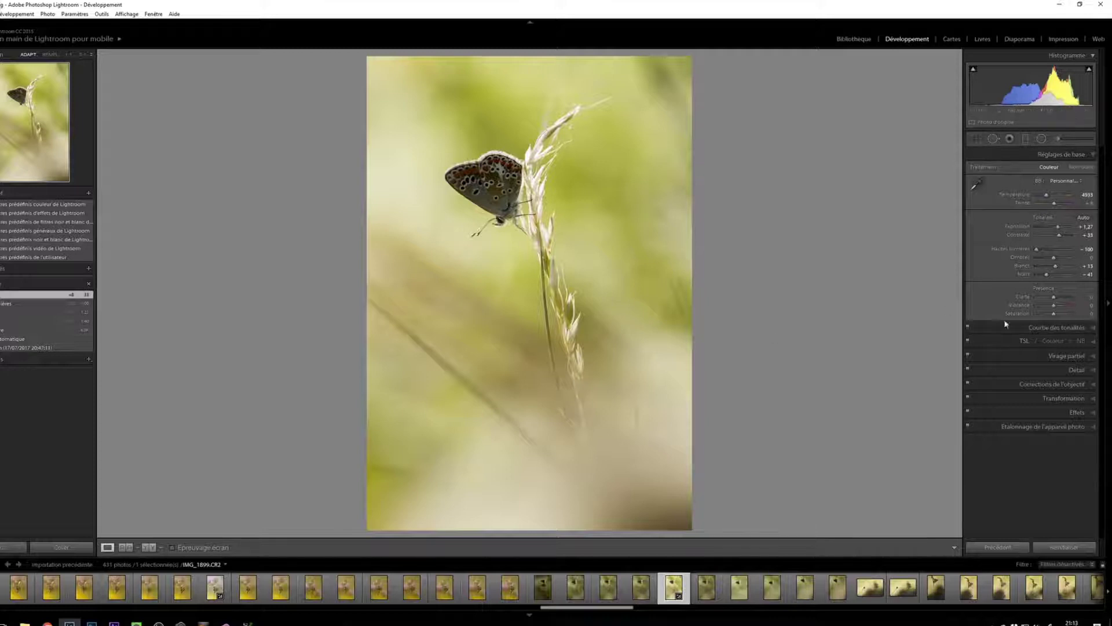
{"action": "left_click_drag", "start_coordinate": [1054, 314], "coordinate": [1053, 316]}
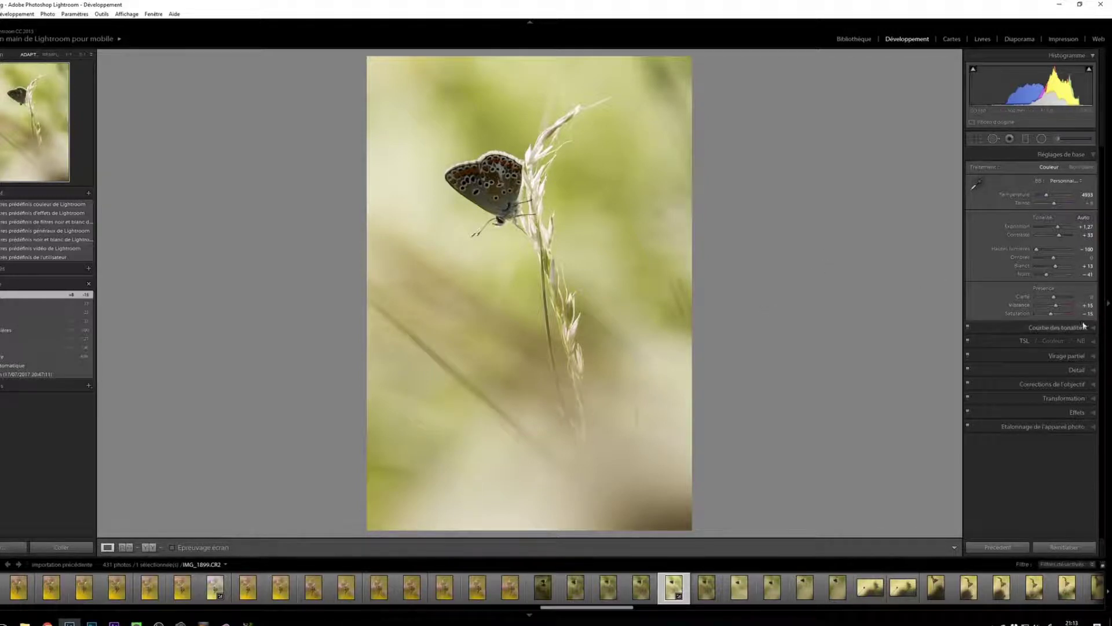
{"action": "left_click_drag", "start_coordinate": [1053, 297], "coordinate": [1067, 296]}
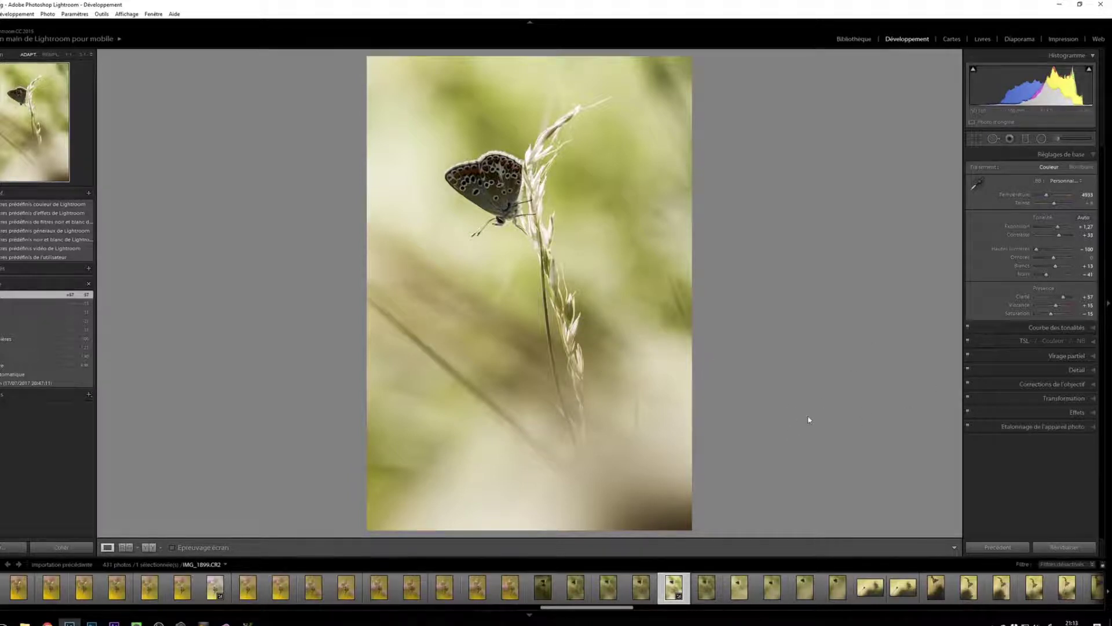
- Turn on chromatic aberration removal and the lens profile correction
{"action": "left_click", "coordinate": [1052, 385]}
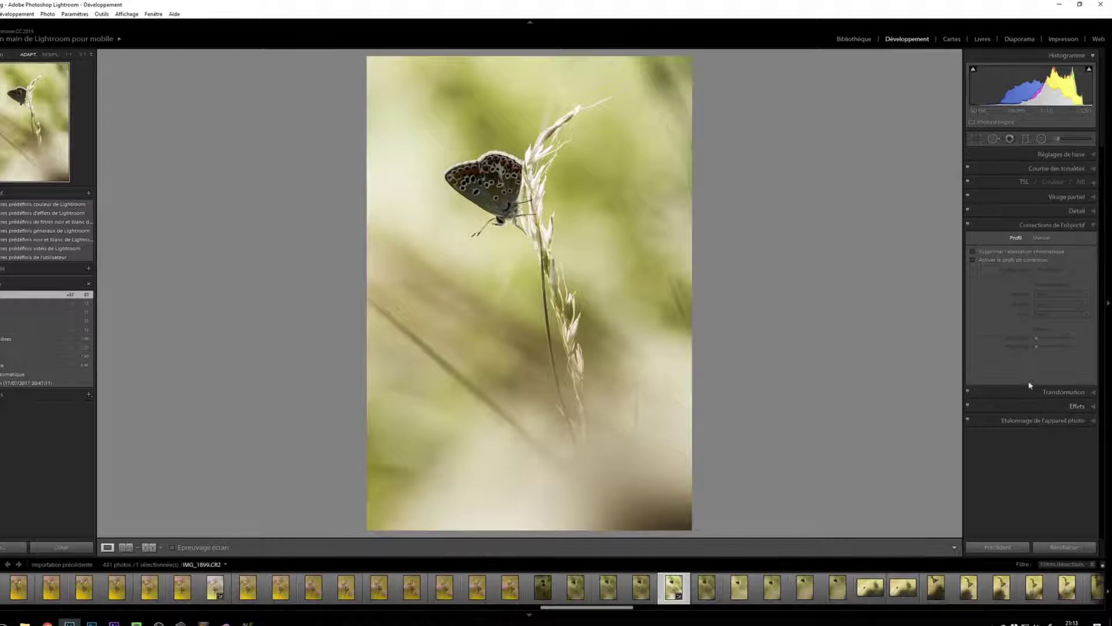
{"action": "left_click", "coordinate": [1008, 252]}
{"action": "left_click", "coordinate": [992, 262]}
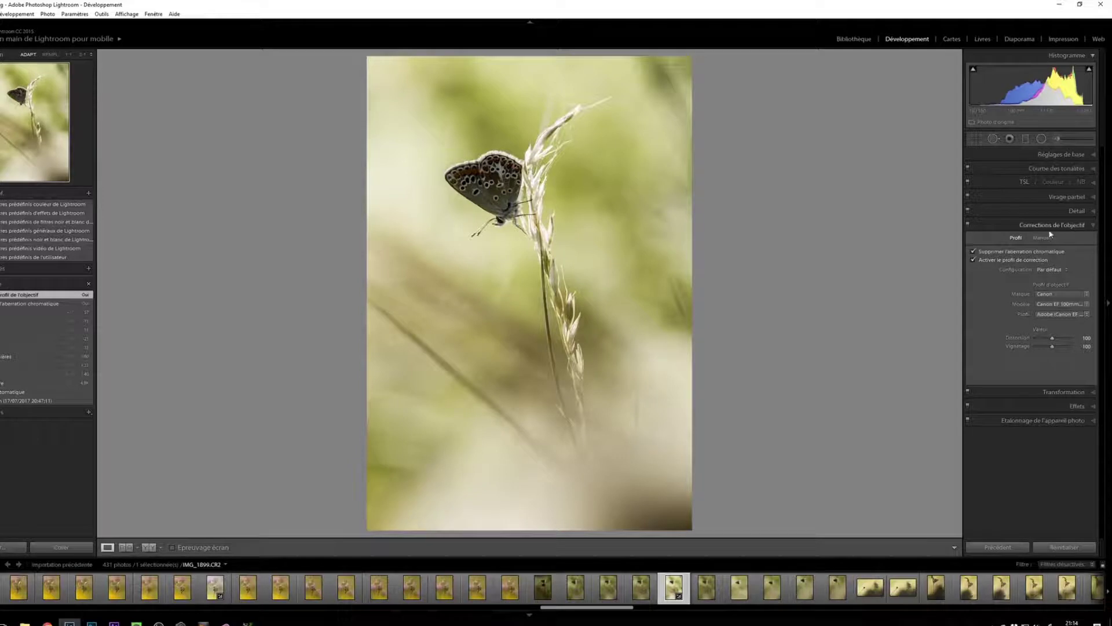
- Return to the basic adjustments and raise the shadows to +100
{"action": "left_click", "coordinate": [1082, 226]}
{"action": "left_click", "coordinate": [1072, 155]}
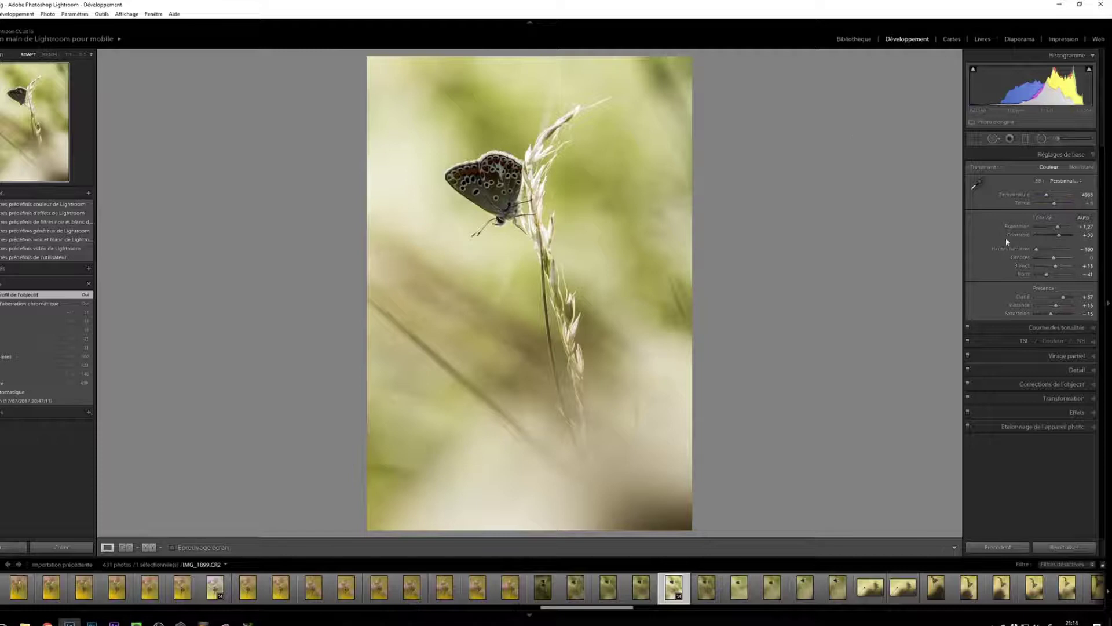
{"action": "left_click_drag", "start_coordinate": [1056, 262], "coordinate": [1075, 257]}
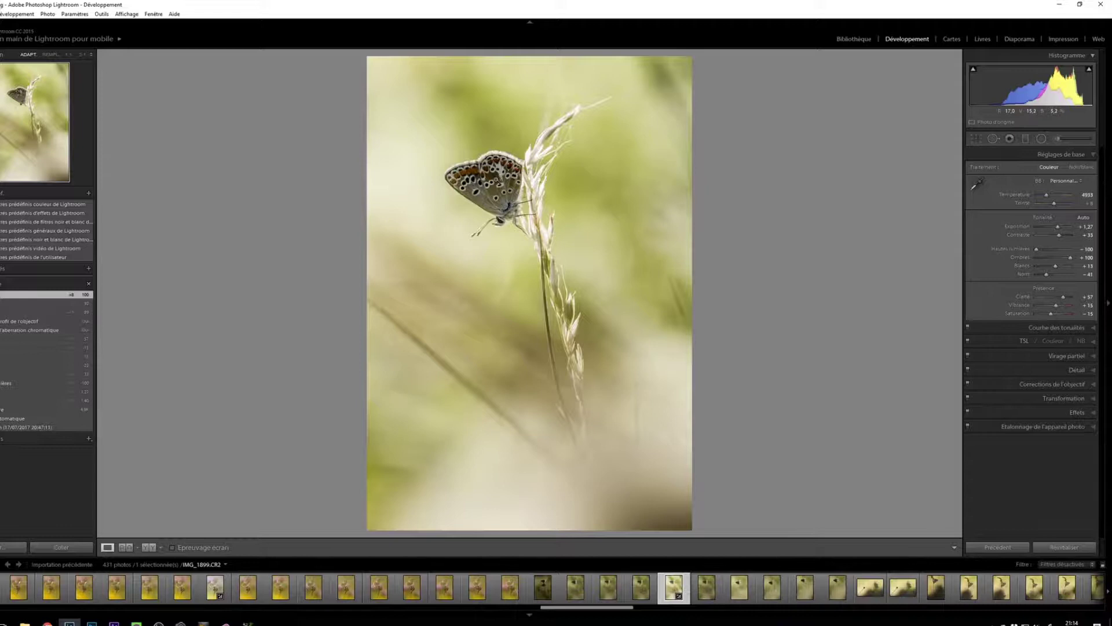
- Start a new adjustment brush on the enlarged butterfly, increase the brush size, and show the mask overlay
{"action": "left_click", "coordinate": [499, 179]}
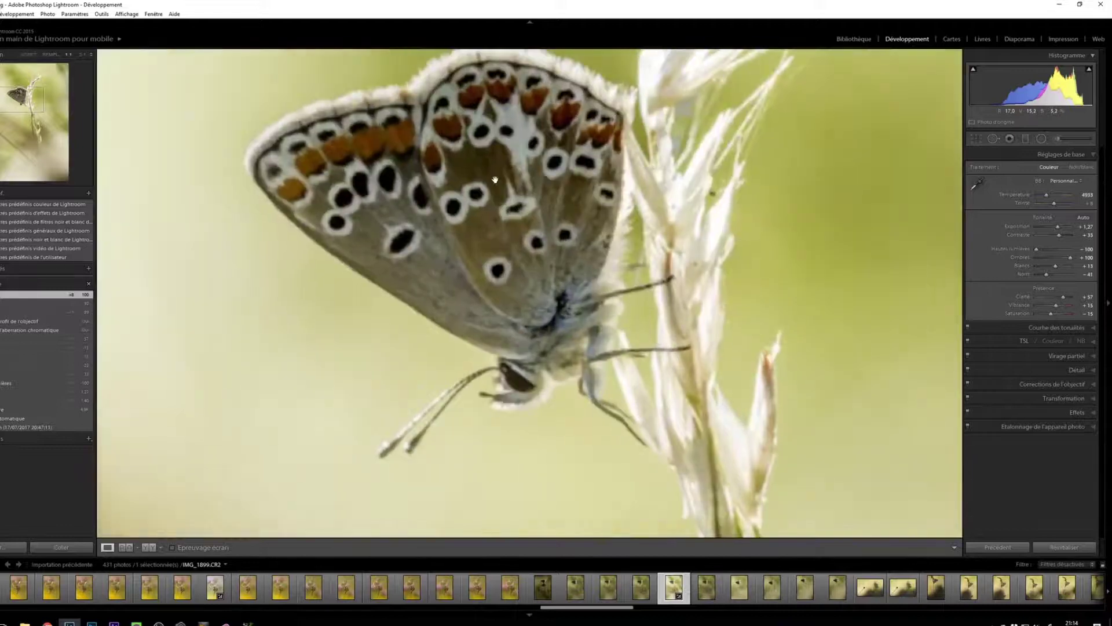
{"action": "left_click", "coordinate": [1058, 140]}
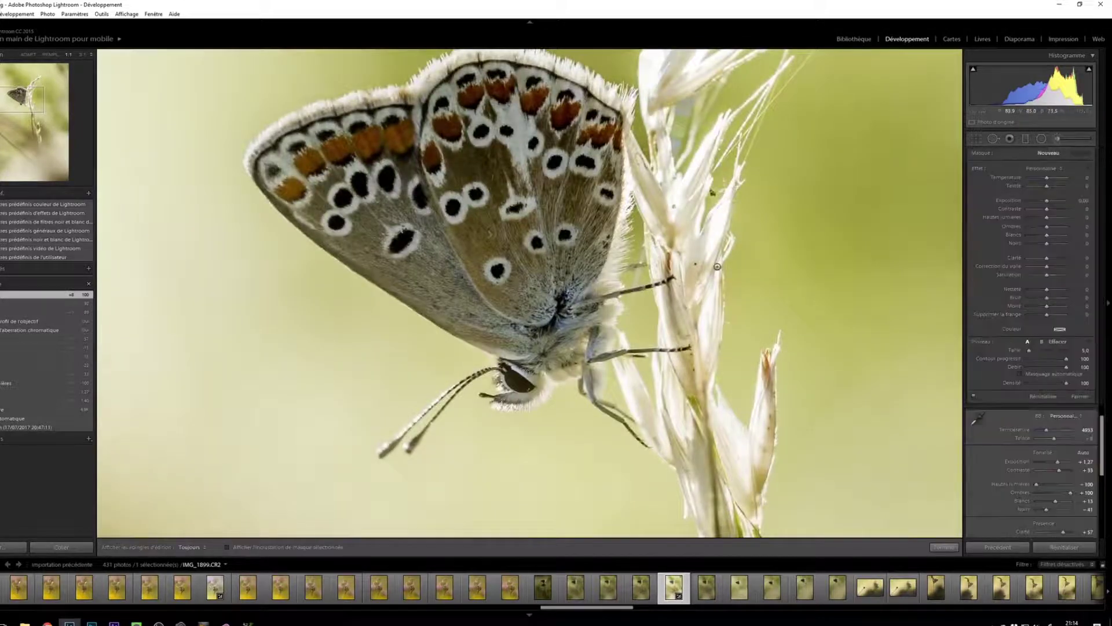
{"action": "scroll", "coordinate": [429, 254], "scroll_direction": "up", "scroll_amount": 1}
{"action": "right_click", "coordinate": [419, 251]}
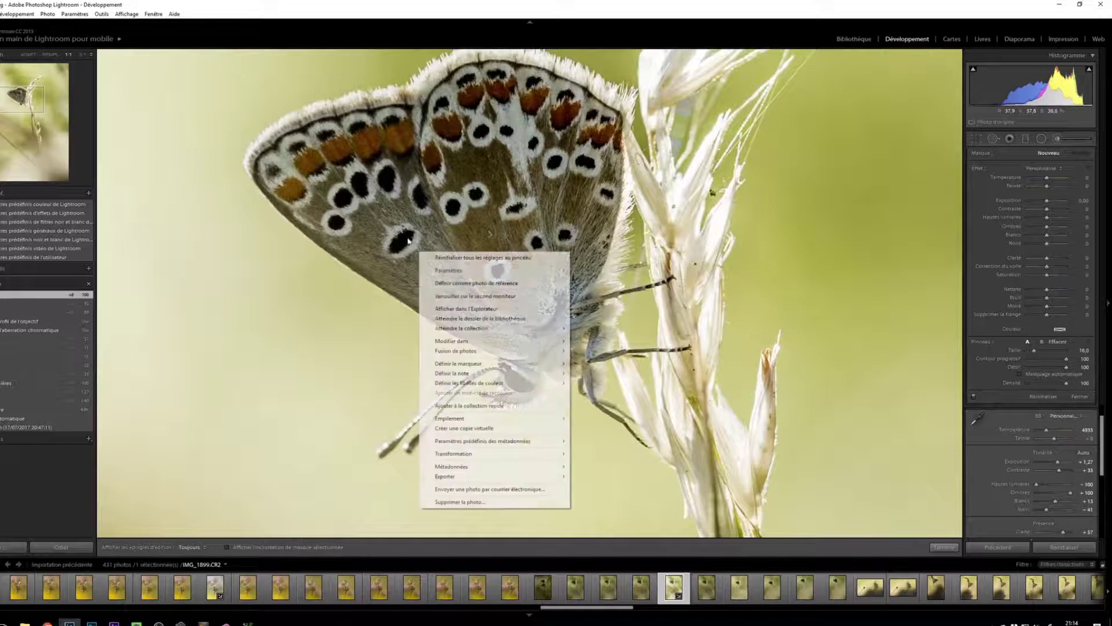
{"action": "left_click", "coordinate": [600, 8]}
{"action": "scroll", "coordinate": [471, 224], "scroll_direction": "up", "scroll_amount": 5}
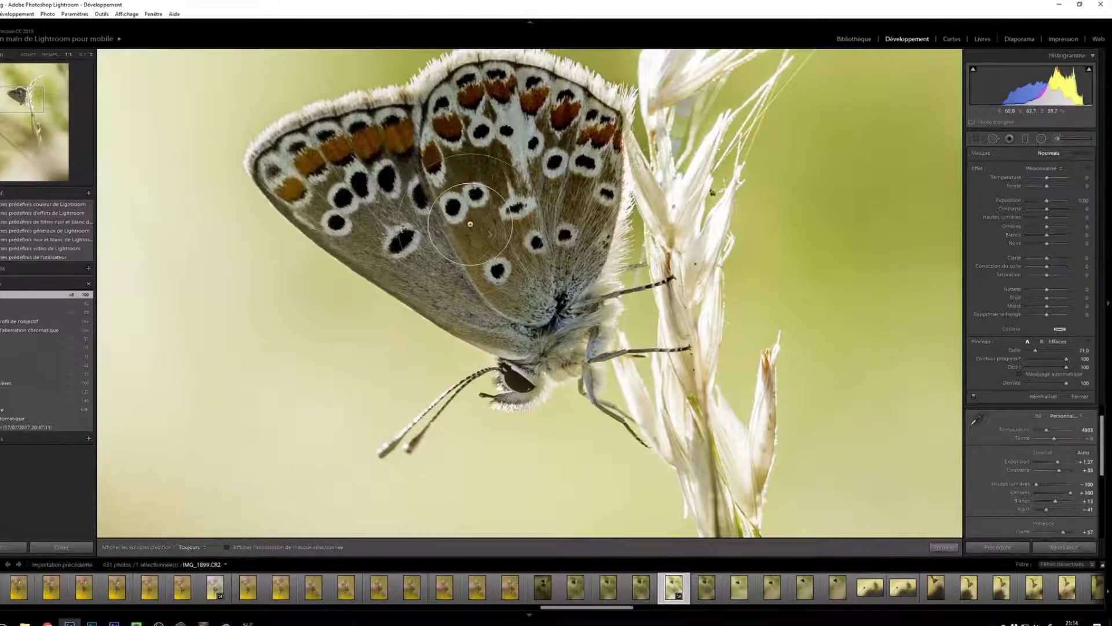
{"action": "scroll", "coordinate": [470, 224], "scroll_direction": "down", "scroll_amount": 4}
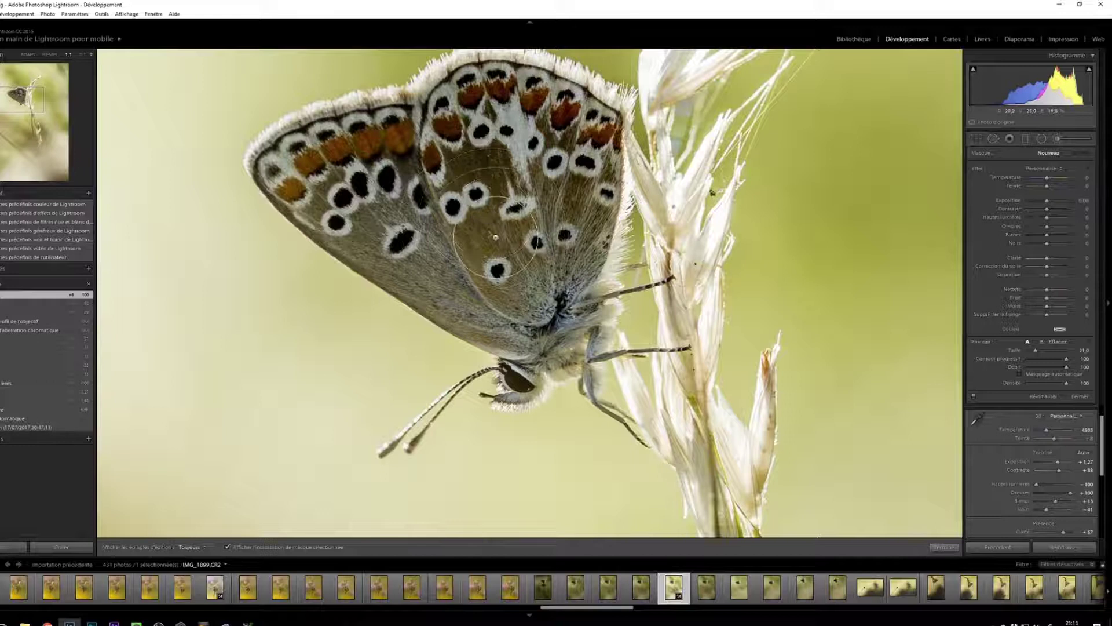
- Paint the adjustment mask over the butterfly's wings, body and head
{"action": "left_click_drag", "start_coordinate": [457, 197], "coordinate": [488, 203]}
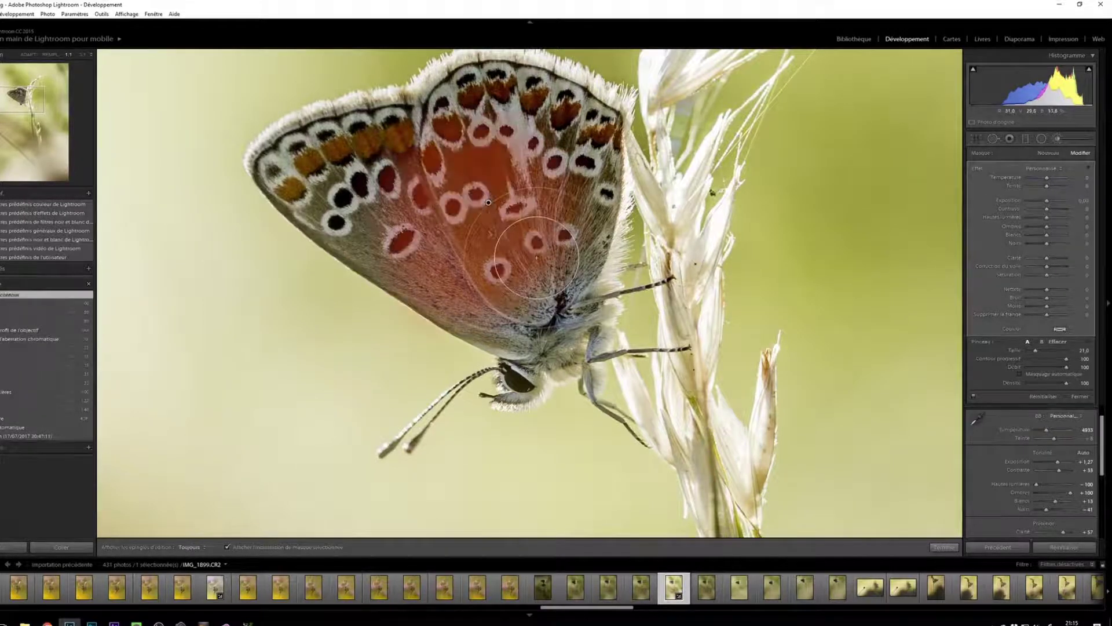
{"action": "key", "text": "h"}
{"action": "mouse_move", "coordinate": [345, 173]}
{"action": "left_mouse_down"}
{"action": "mouse_move", "coordinate": [310, 168]}
{"action": "mouse_move", "coordinate": [436, 266]}
{"action": "mouse_move", "coordinate": [319, 177]}
{"action": "mouse_move", "coordinate": [457, 244]}
{"action": "mouse_move", "coordinate": [529, 296]}
{"action": "mouse_move", "coordinate": [531, 357]}
{"action": "mouse_move", "coordinate": [563, 139]}
{"action": "mouse_move", "coordinate": [516, 100]}
{"action": "left_mouse_up"}
{"action": "left_click_drag", "start_coordinate": [506, 142], "coordinate": [535, 192]}
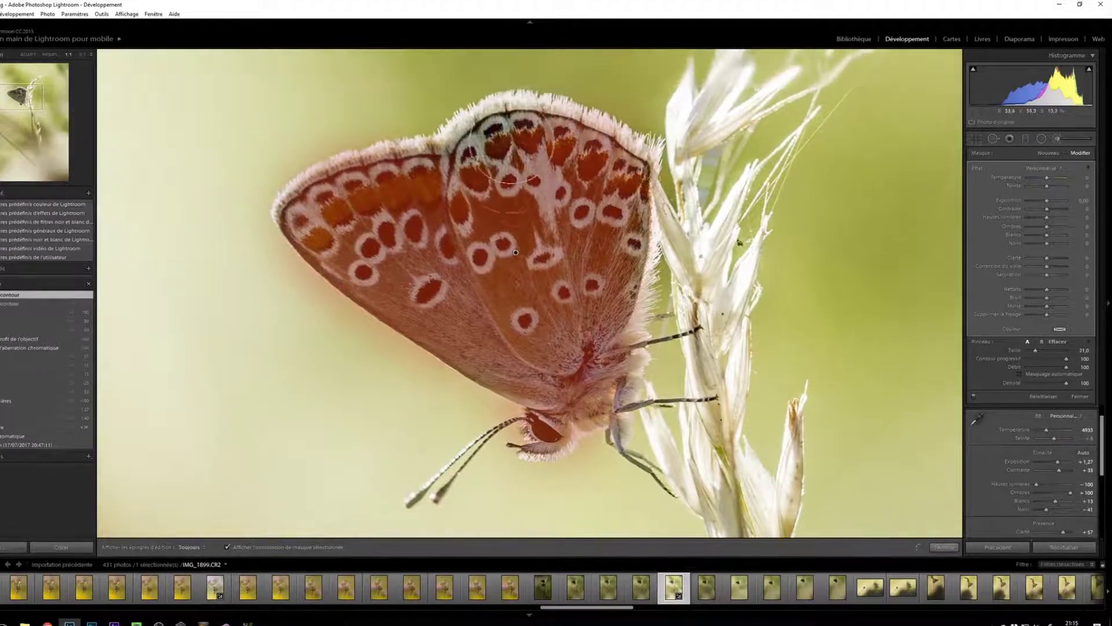
{"action": "mouse_move", "coordinate": [512, 148]}
{"action": "left_mouse_down"}
{"action": "mouse_move", "coordinate": [590, 159]}
{"action": "mouse_move", "coordinate": [530, 151]}
{"action": "mouse_move", "coordinate": [592, 174]}
{"action": "mouse_move", "coordinate": [589, 351]}
{"action": "mouse_move", "coordinate": [556, 408]}
{"action": "mouse_move", "coordinate": [596, 363]}
{"action": "mouse_move", "coordinate": [590, 400]}
{"action": "left_mouse_up"}
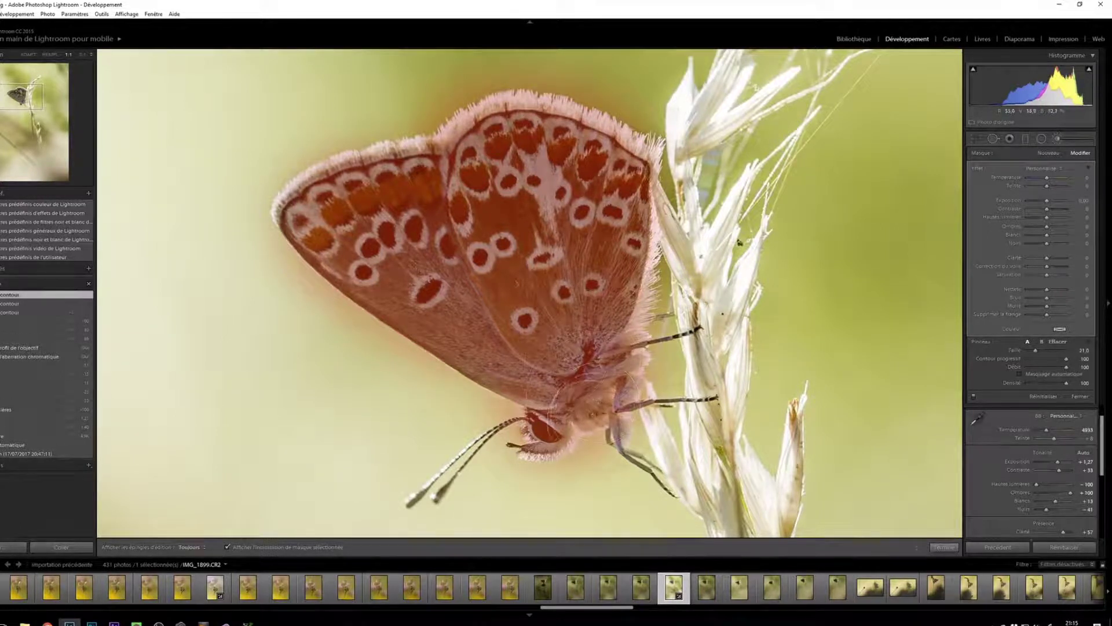
- Clean up the mask with a smaller eraser brush along the wing edges and around the head and legs
{"action": "left_click_drag", "start_coordinate": [503, 430], "coordinate": [282, 272]}
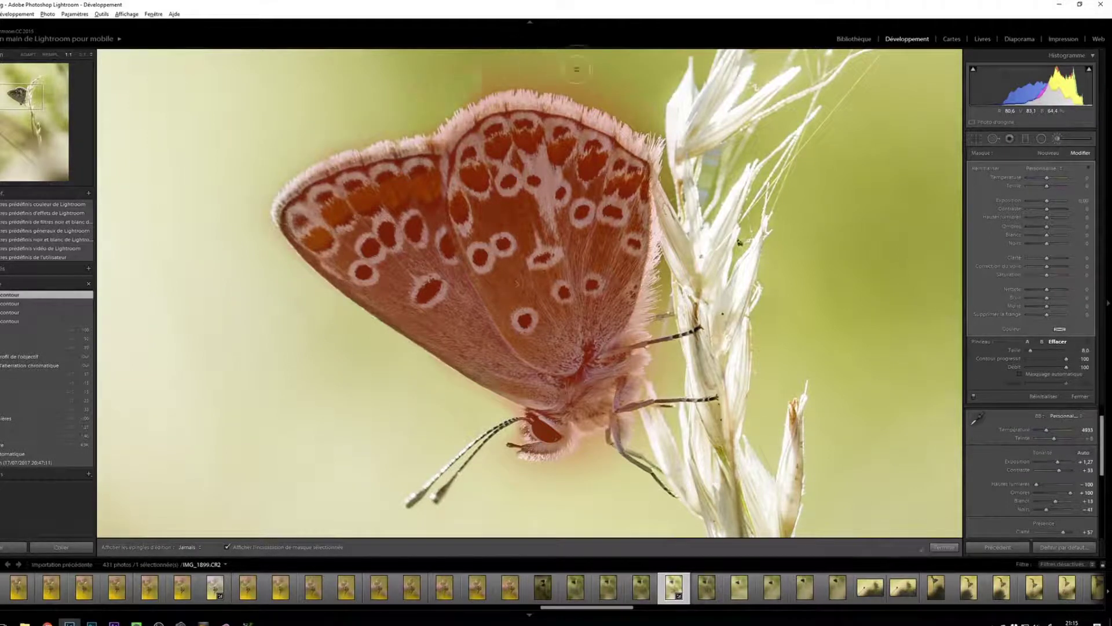
{"action": "left_click_drag", "start_coordinate": [576, 78], "coordinate": [656, 120]}
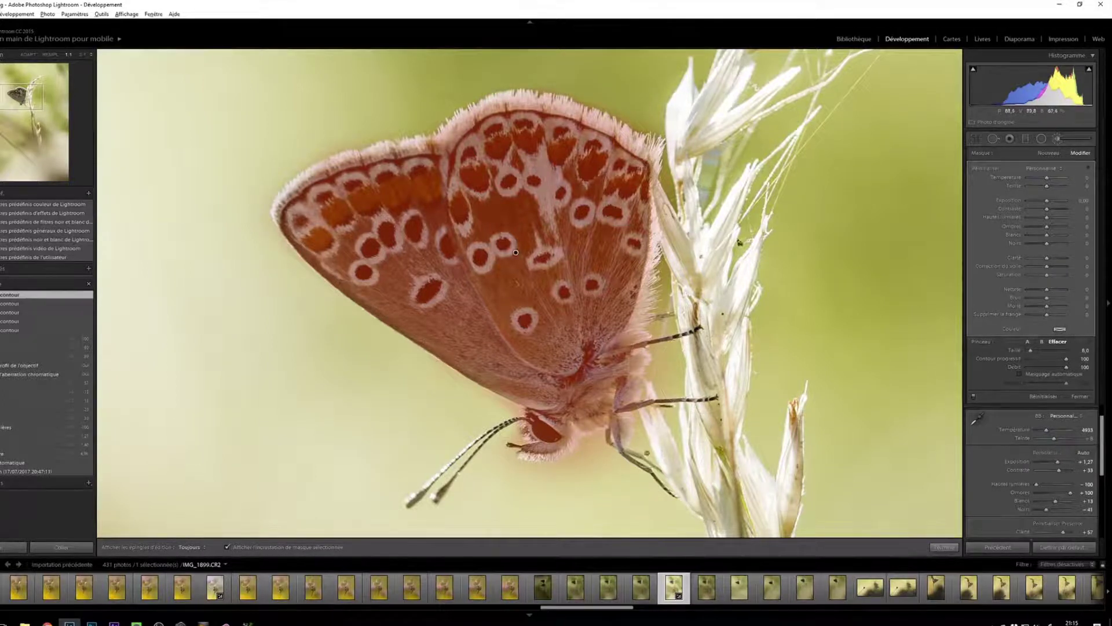
{"action": "scroll", "coordinate": [547, 436], "scroll_direction": "down", "scroll_amount": 1}
{"action": "key", "text": "h"}
{"action": "mouse_move", "coordinate": [545, 439]}
{"action": "left_mouse_down"}
{"action": "mouse_move", "coordinate": [525, 476]}
{"action": "mouse_move", "coordinate": [537, 476]}
{"action": "mouse_move", "coordinate": [514, 495]}
{"action": "left_mouse_up"}
{"action": "left_click_drag", "start_coordinate": [594, 456], "coordinate": [666, 440]}
{"action": "key", "text": "h"}
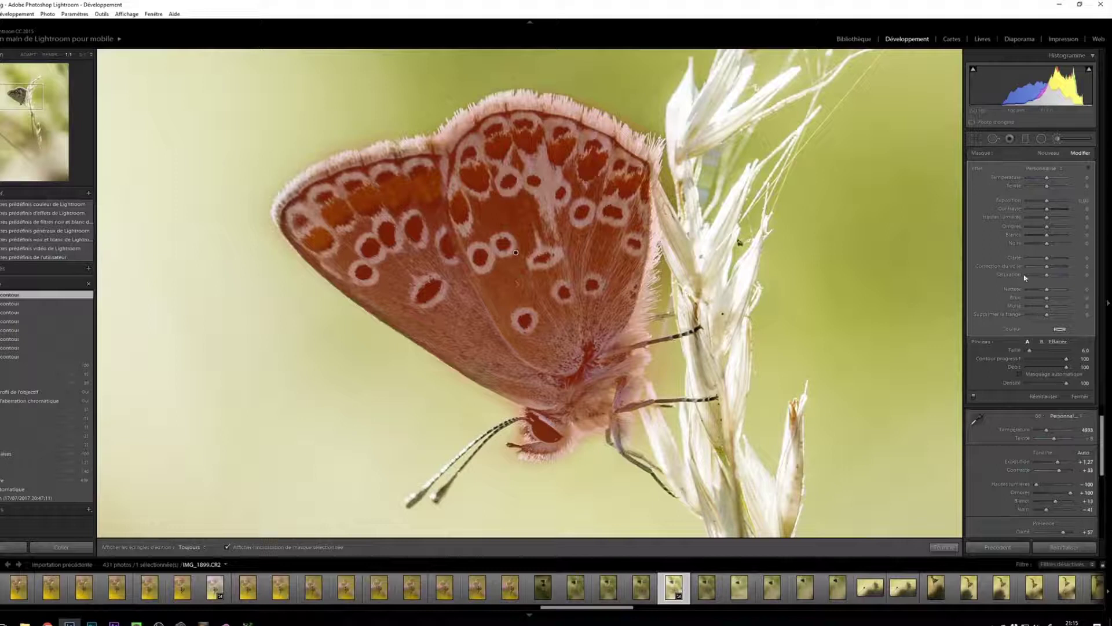
- Hide the mask overlay, set the brushed area's shadows to 79, exposure to 0.19 and contrast to 12, and raise its clarity slightly
{"action": "key", "text": "o"}
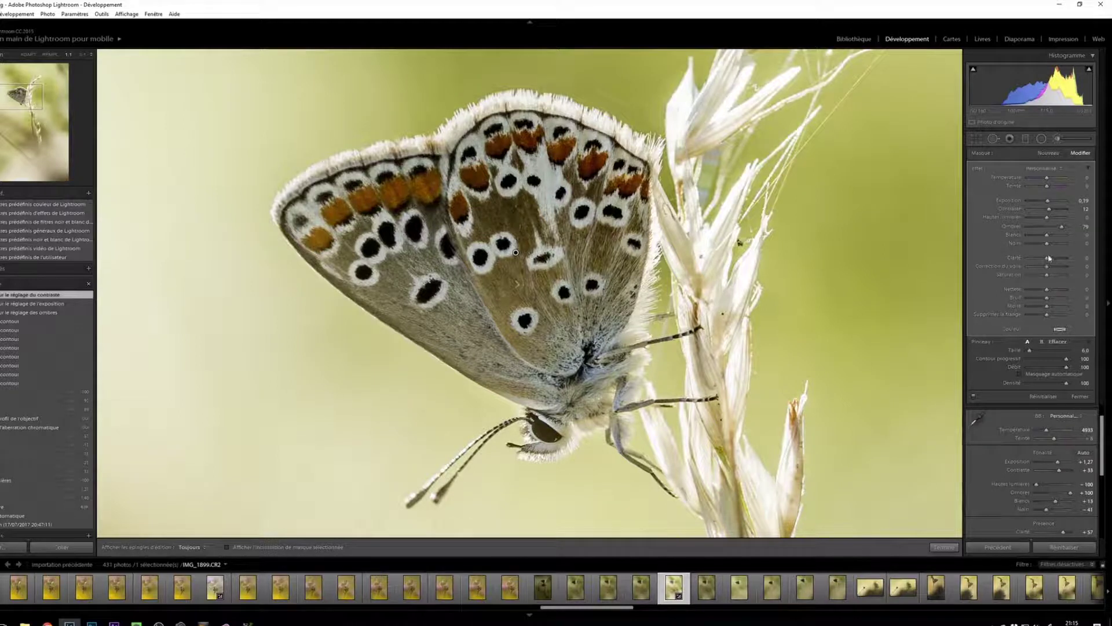
{"action": "left_click_drag", "start_coordinate": [1047, 258], "coordinate": [1049, 259]}
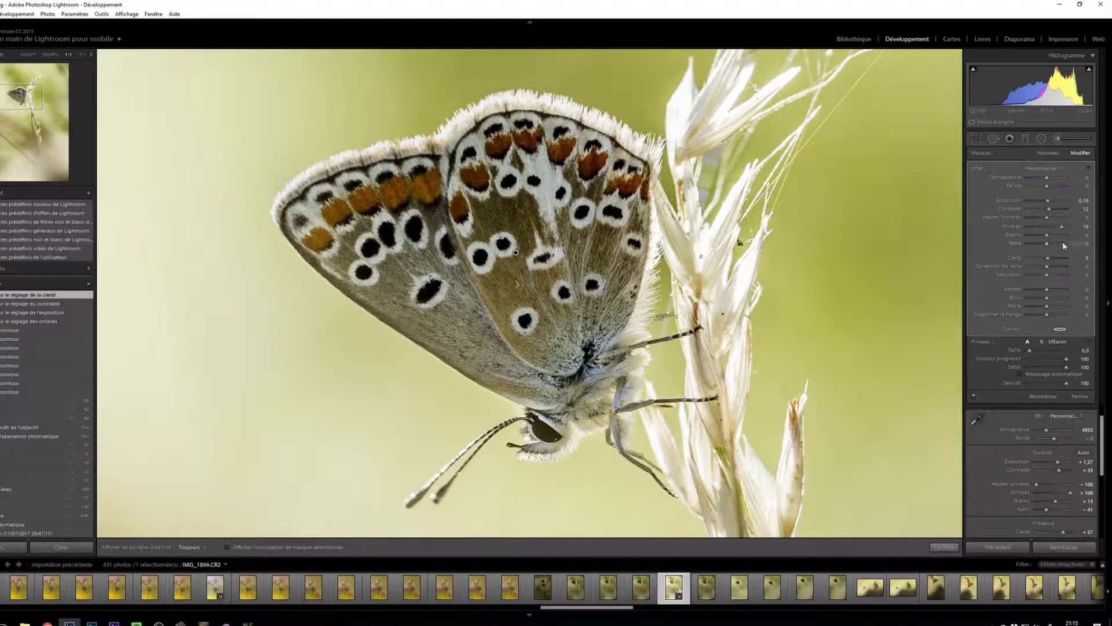
{"action": "key", "text": "z"}
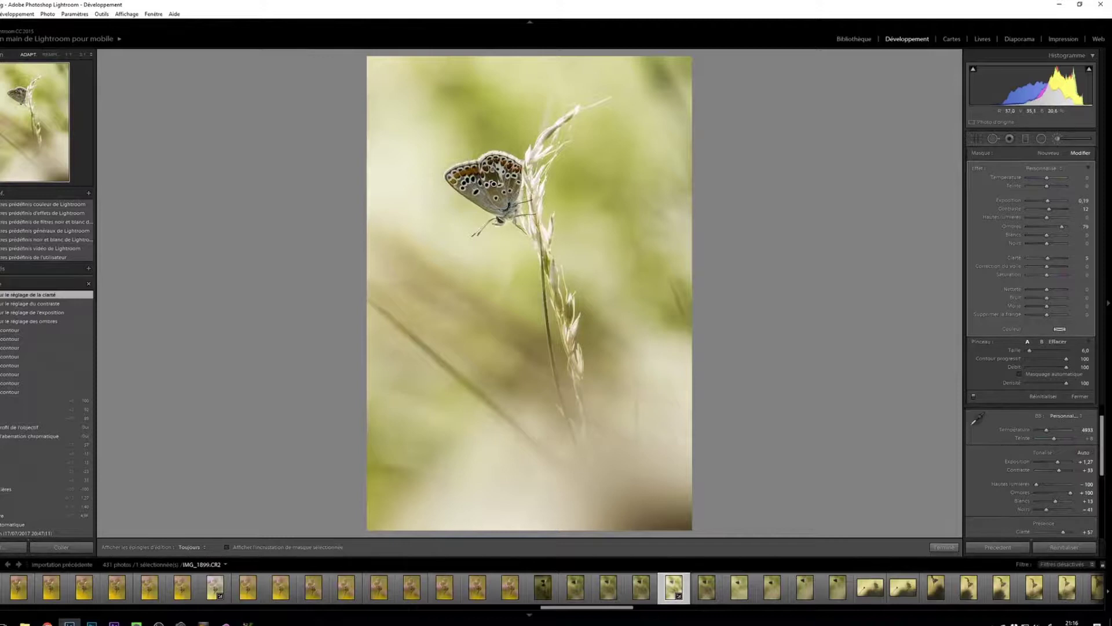
{"action": "key", "text": "z"}
{"action": "key", "text": "z"}
- Cool the butterfly mask's temperature, settling on -3
{"action": "left_click_drag", "start_coordinate": [1019, 185], "coordinate": [1016, 184]}
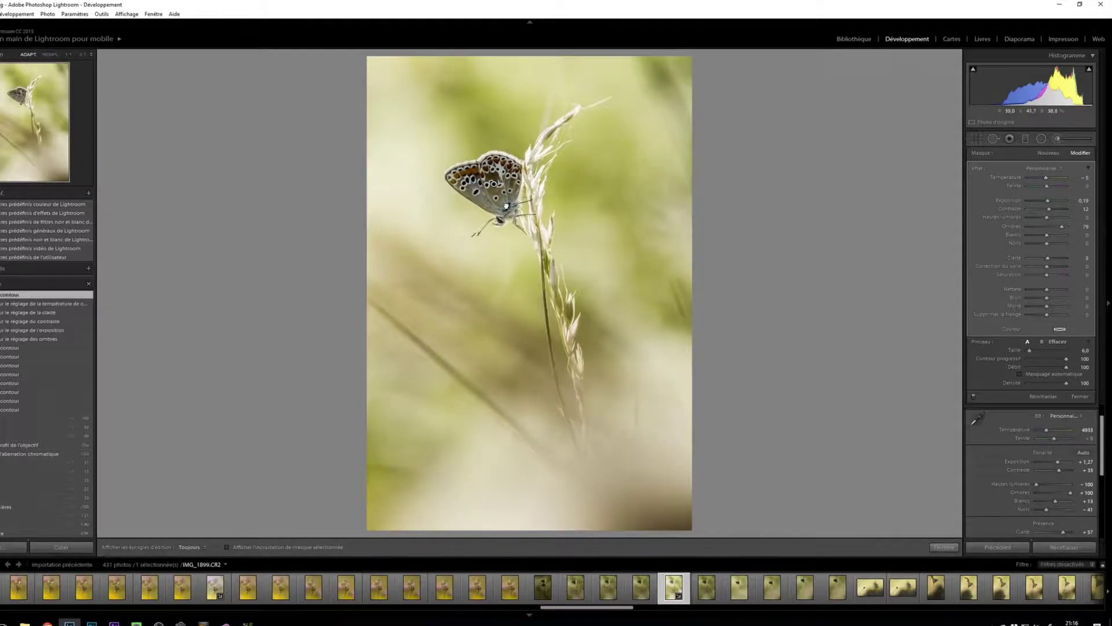
{"action": "key", "text": "z"}
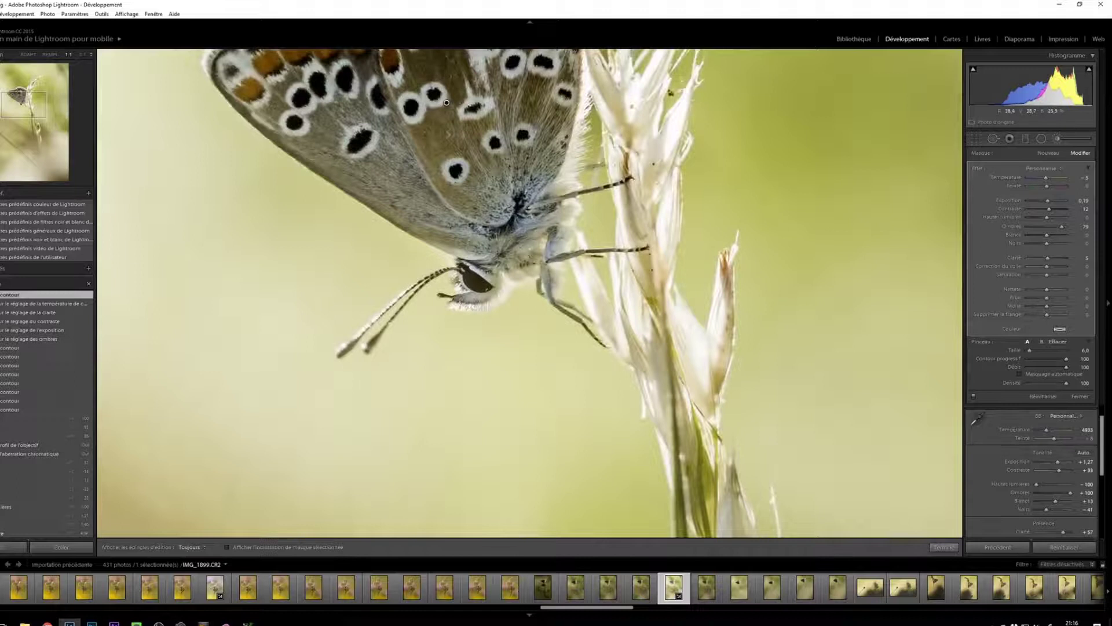
{"action": "left_click", "coordinate": [1085, 178]}
{"action": "key", "text": "Return"}
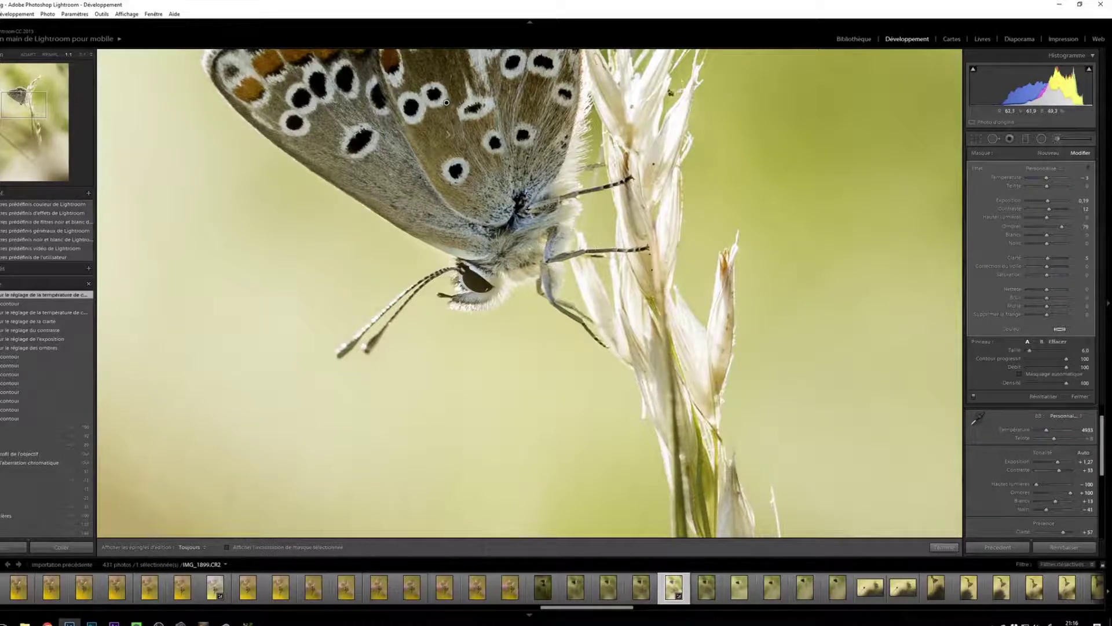
- Set the butterfly mask's whites to 21 while viewing the whole photo
{"action": "left_click", "coordinate": [569, 277]}
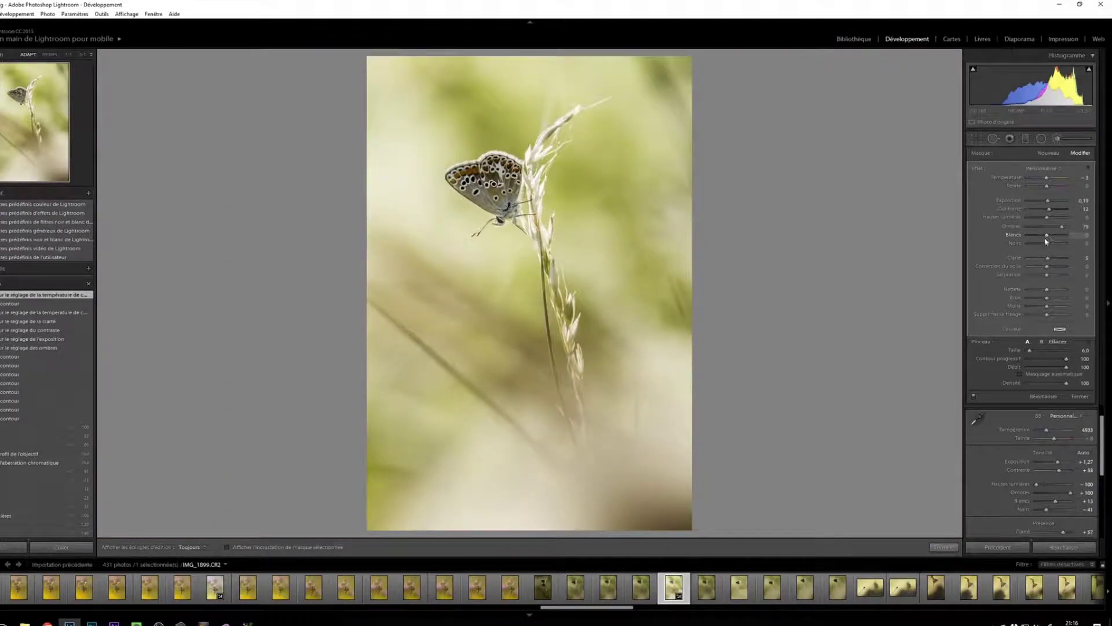
{"action": "left_click_drag", "start_coordinate": [1050, 237], "coordinate": [1041, 237]}
{"action": "left_click_drag", "start_coordinate": [1053, 236], "coordinate": [1052, 236]}
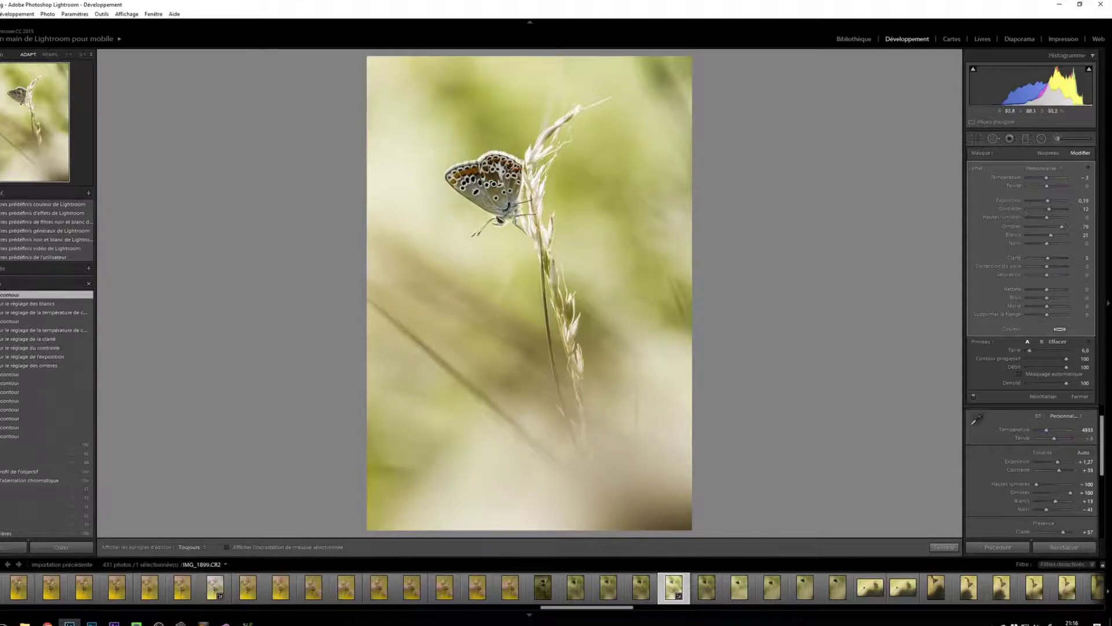
- Try lowering the butterfly mask's highlights to -100, and undo the change
{"action": "key", "text": "z"}
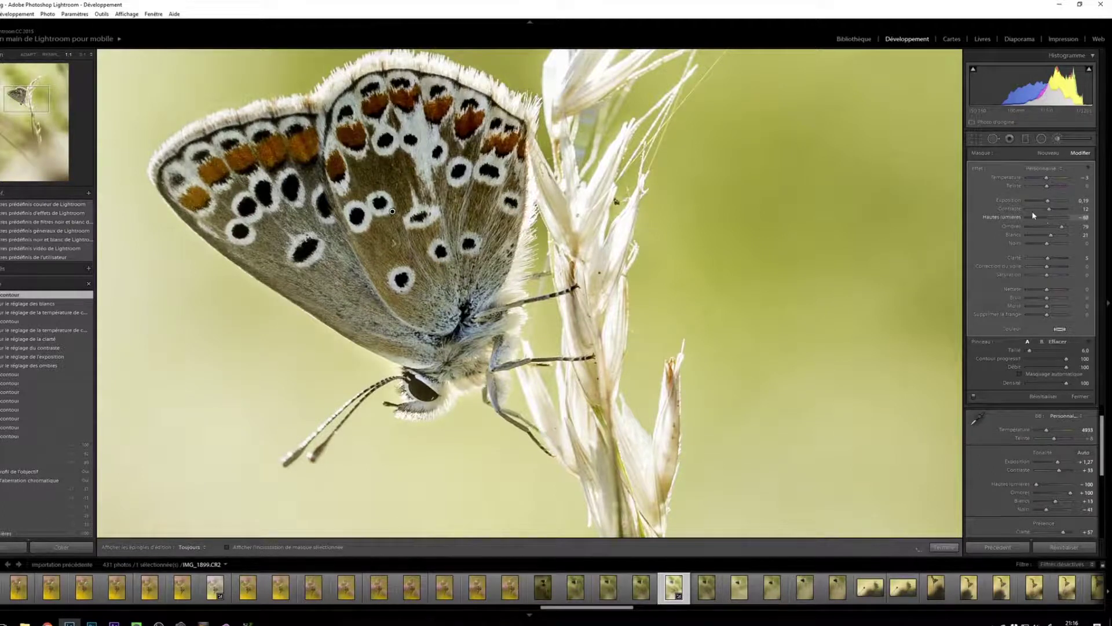
{"action": "left_click_drag", "start_coordinate": [1015, 214], "coordinate": [992, 234]}
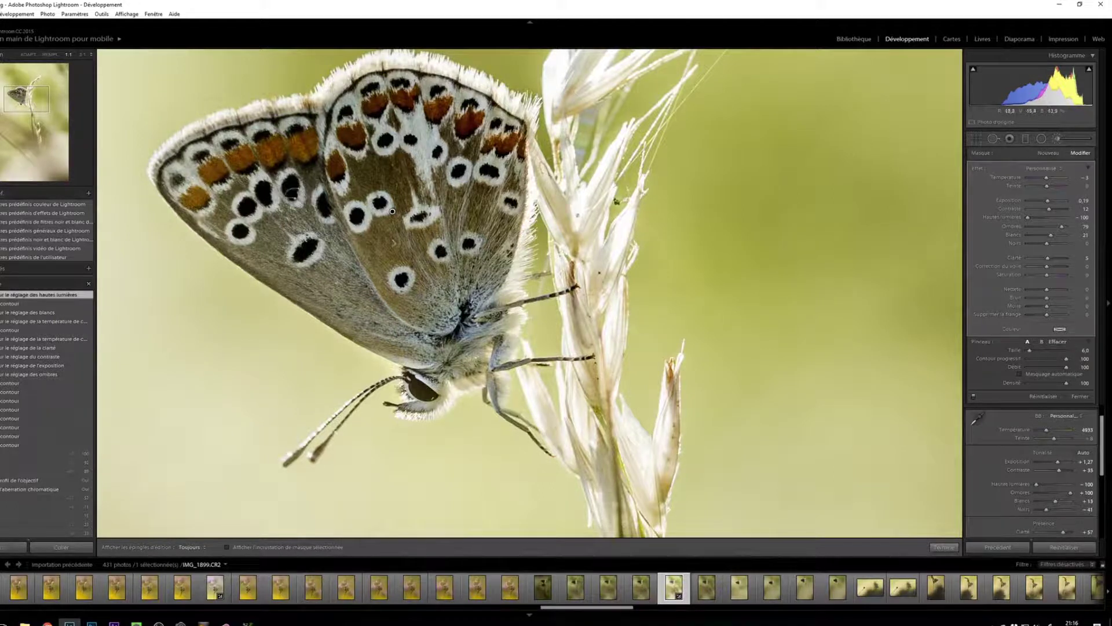
{"action": "key", "text": "ctrl+z"}
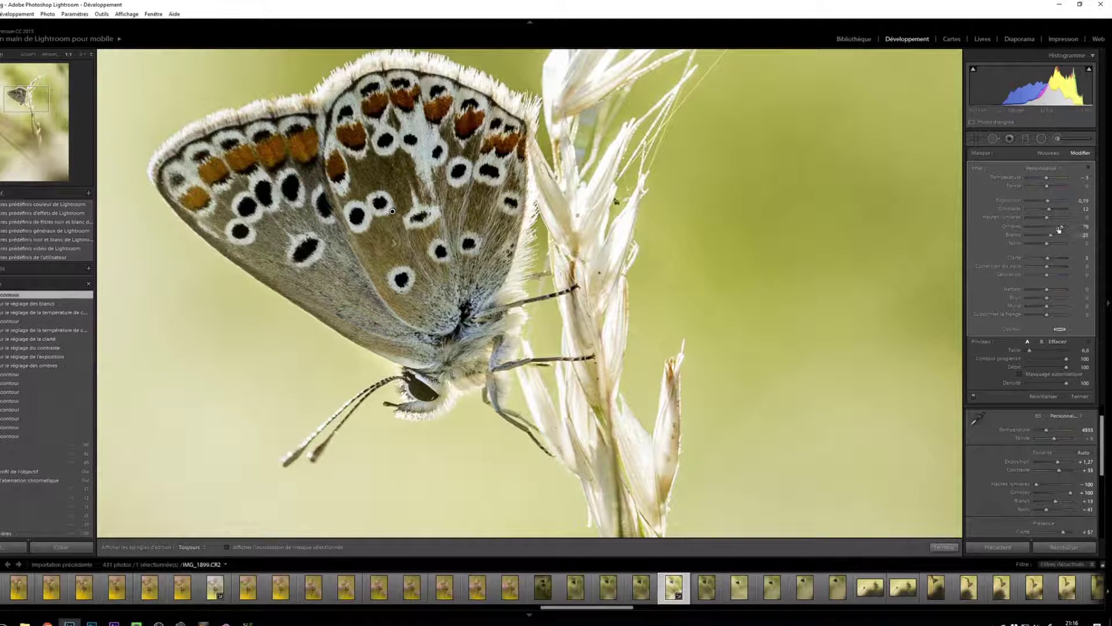
- Raise the butterfly mask's whites to 50 and lower its blacks to -5
{"action": "left_click_drag", "start_coordinate": [409, 119], "coordinate": [545, 172]}
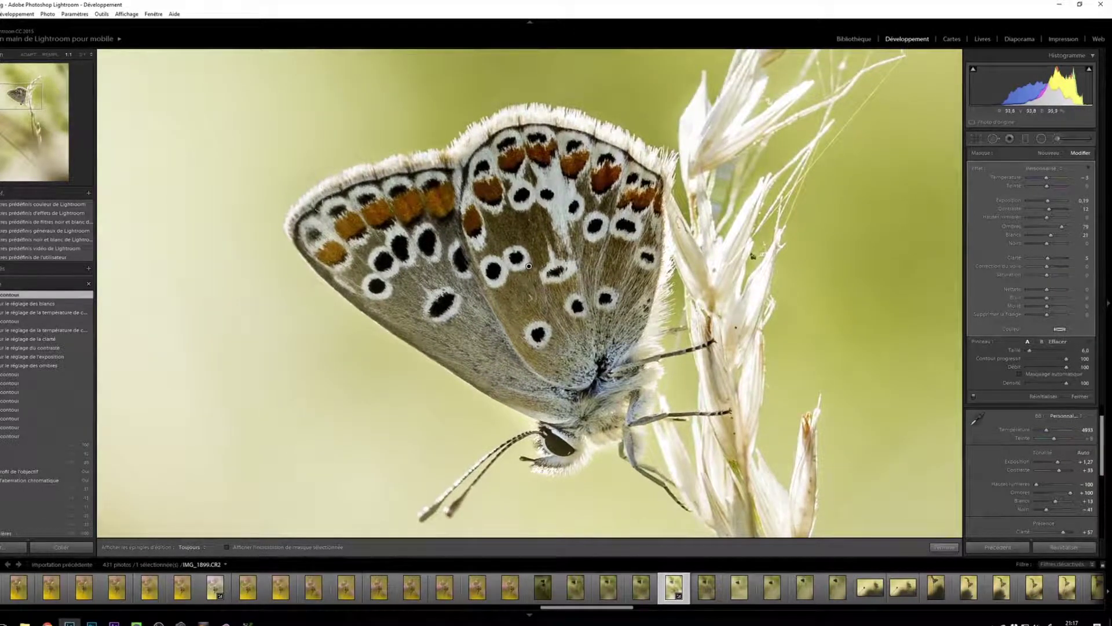
{"action": "left_click_drag", "start_coordinate": [528, 266], "coordinate": [516, 235]}
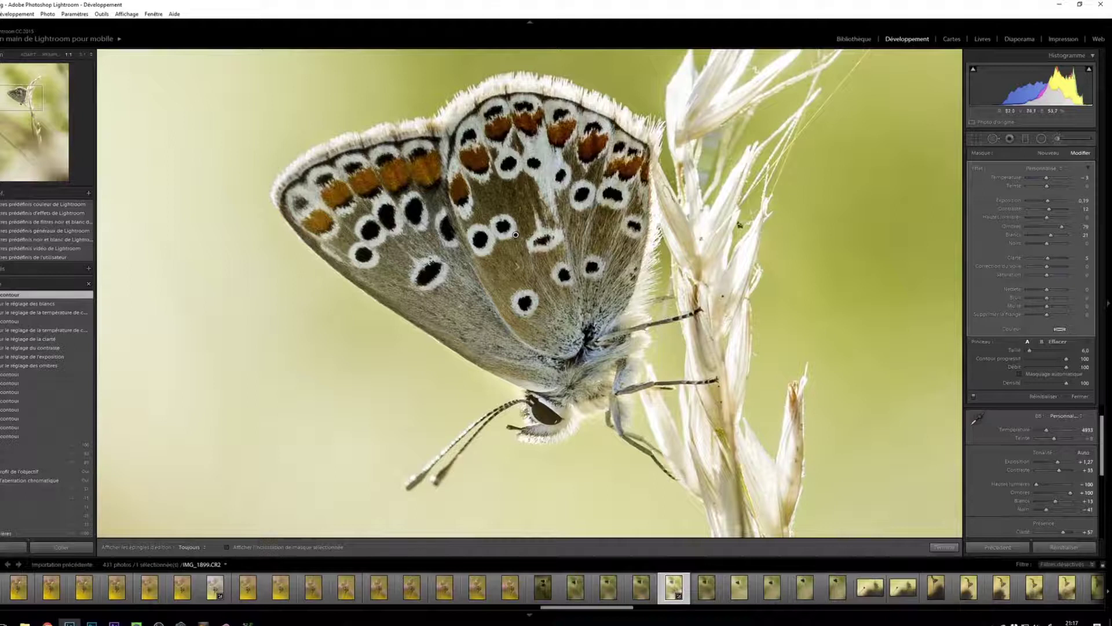
{"action": "left_click_drag", "start_coordinate": [515, 234], "coordinate": [516, 228]}
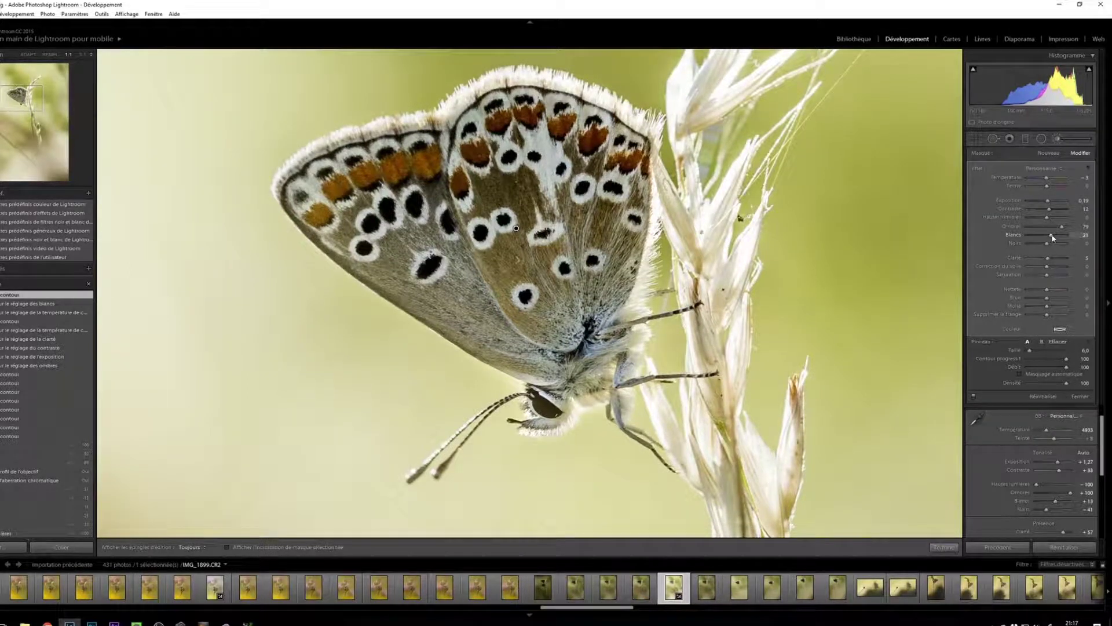
{"action": "left_click_drag", "start_coordinate": [1054, 237], "coordinate": [1060, 236]}
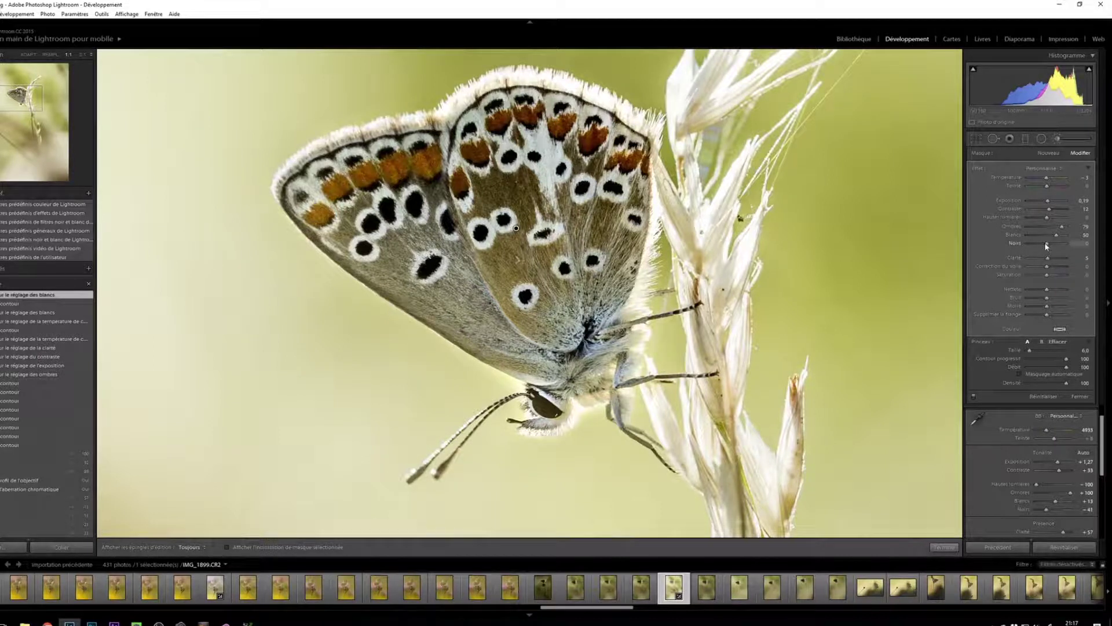
{"action": "left_click_drag", "start_coordinate": [1044, 242], "coordinate": [1043, 243]}
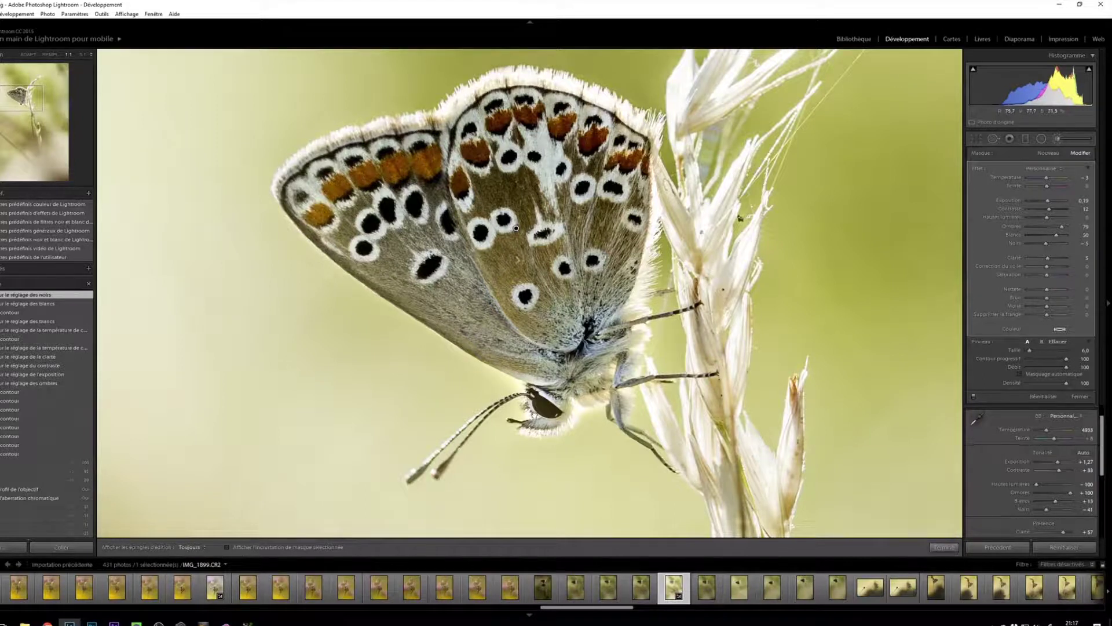
{"action": "left_click_drag", "start_coordinate": [516, 227], "coordinate": [521, 194]}
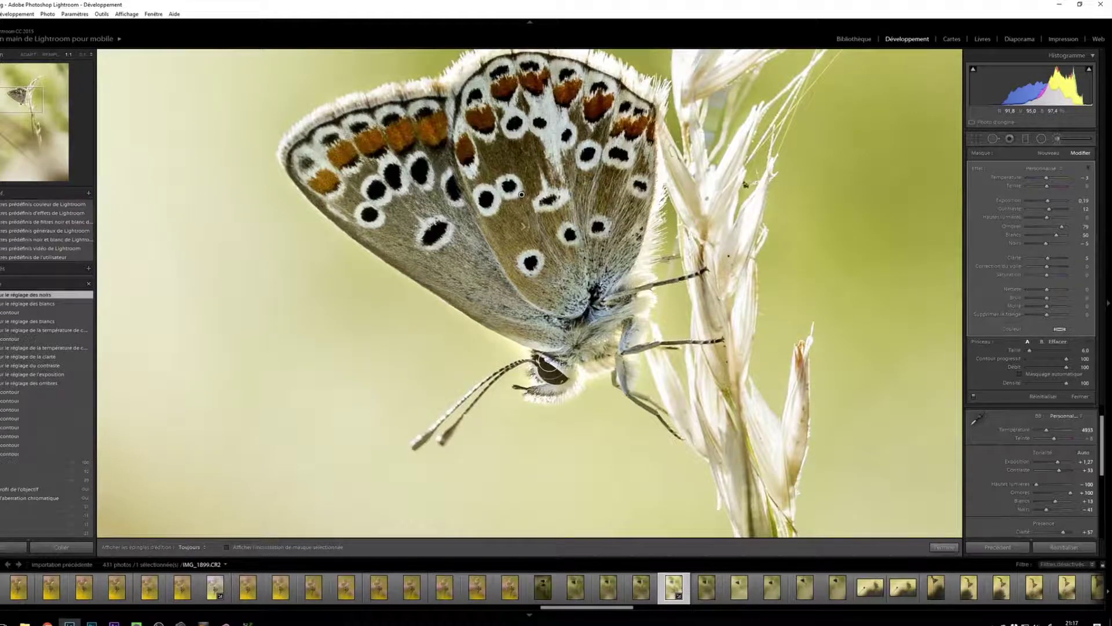
- Switch to the Chrome browser and search Google Images for "azuré bleu"
{"action": "left_click", "coordinate": [48, 623]}
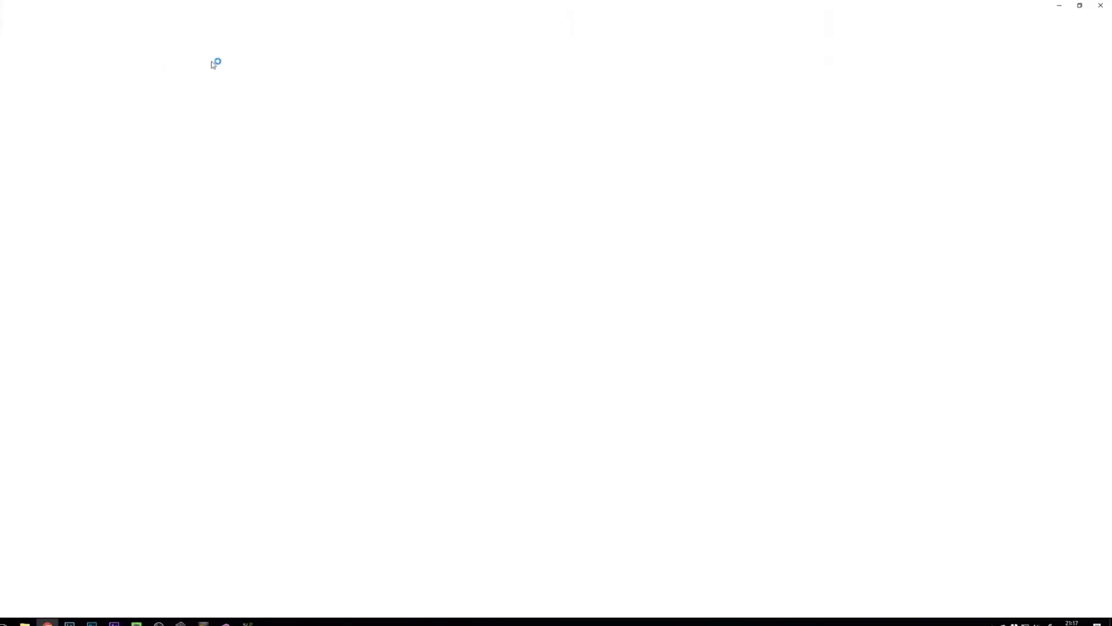
{"action": "left_click", "coordinate": [215, 20]}
{"action": "type", "text": "azuré"}
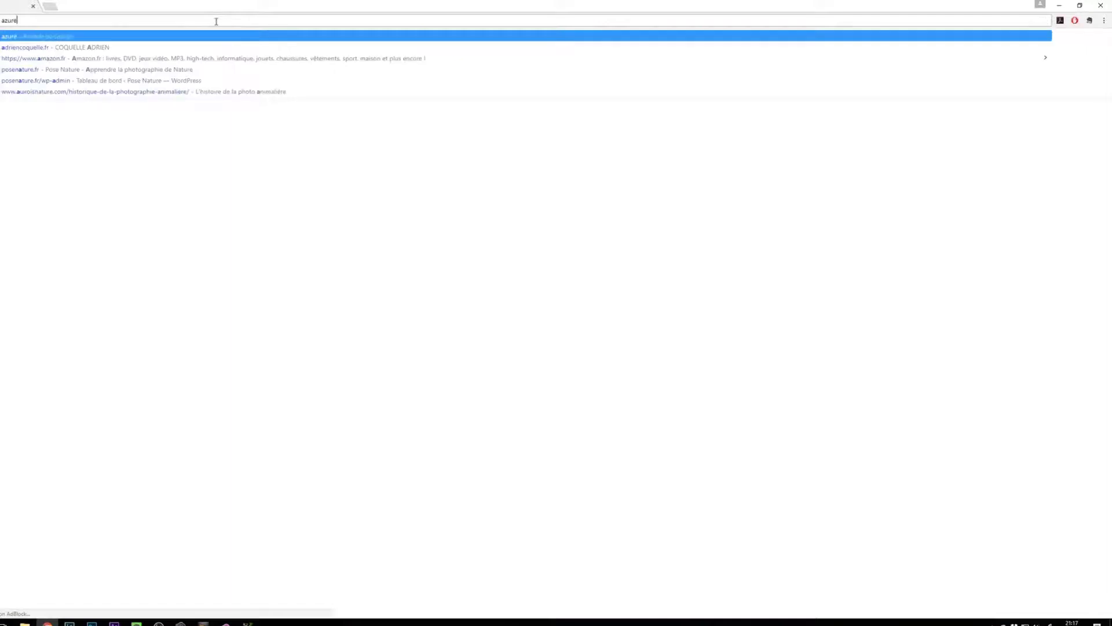
{"action": "type", "text": " bleu"}
{"action": "key", "text": "Return"}
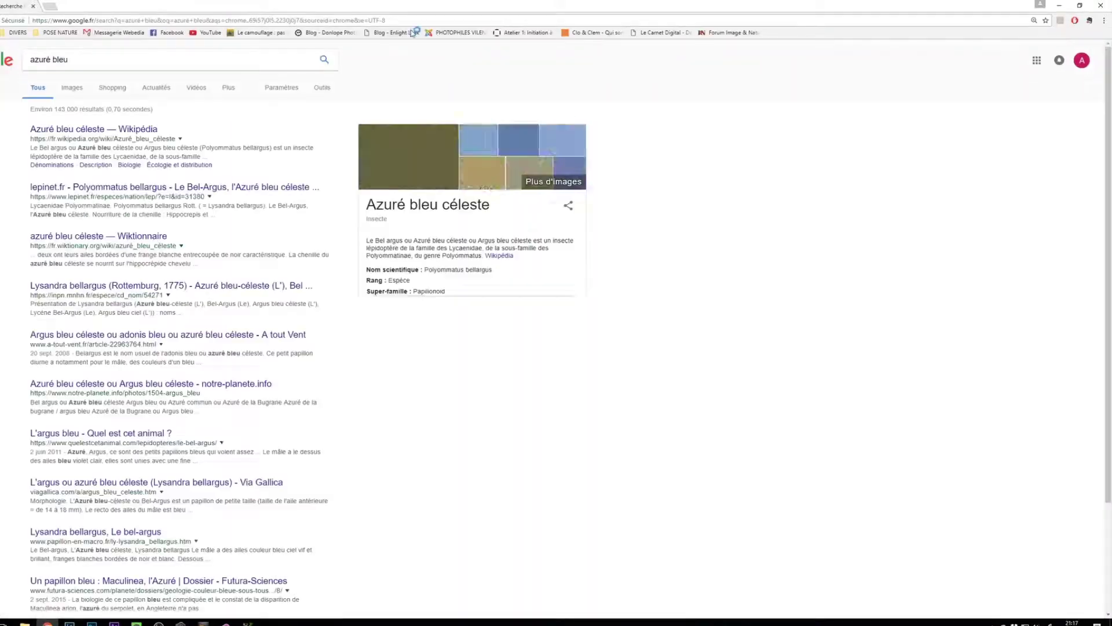
{"action": "left_click", "coordinate": [72, 88]}
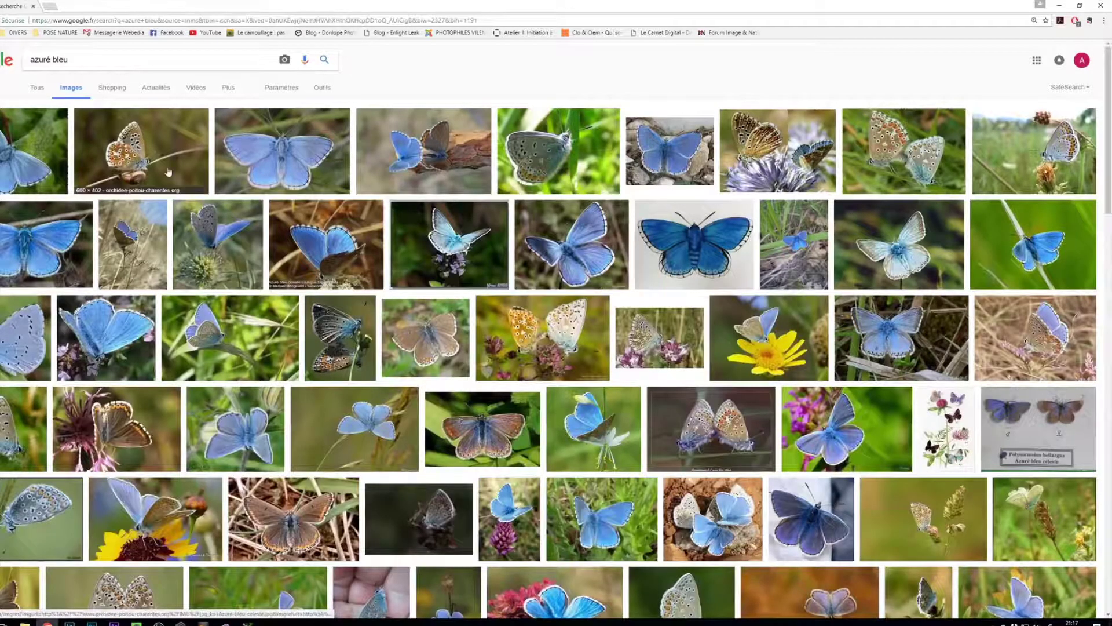
- Examine the photo of the butterfly perched on a snail shell and look over the other image results
{"action": "left_click", "coordinate": [168, 172]}
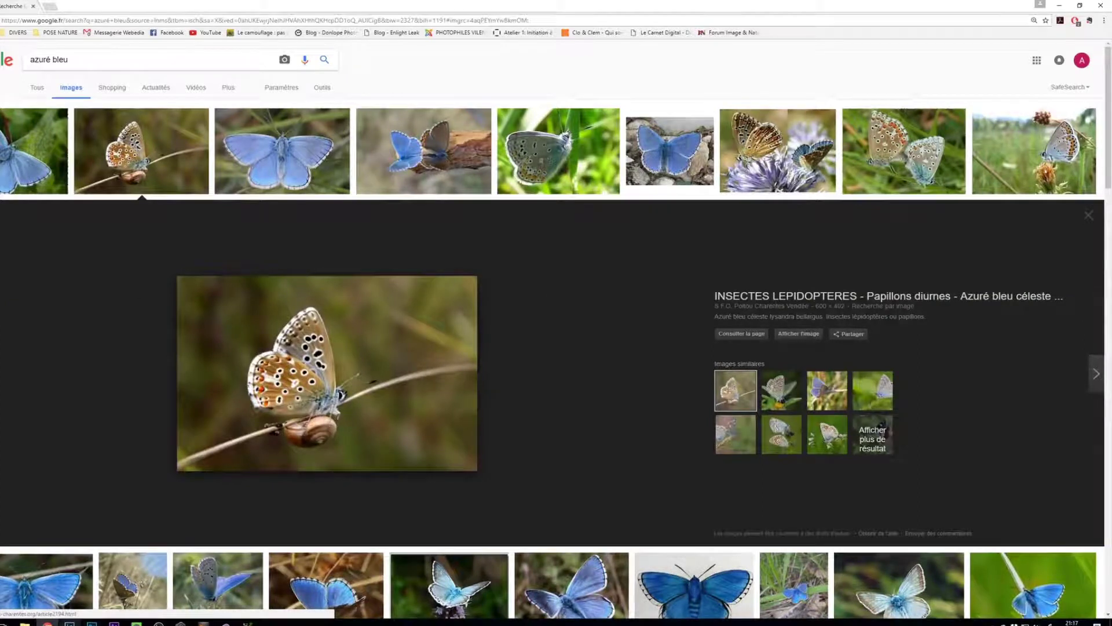
{"action": "scroll", "coordinate": [514, 241], "scroll_direction": "down", "scroll_amount": 4}
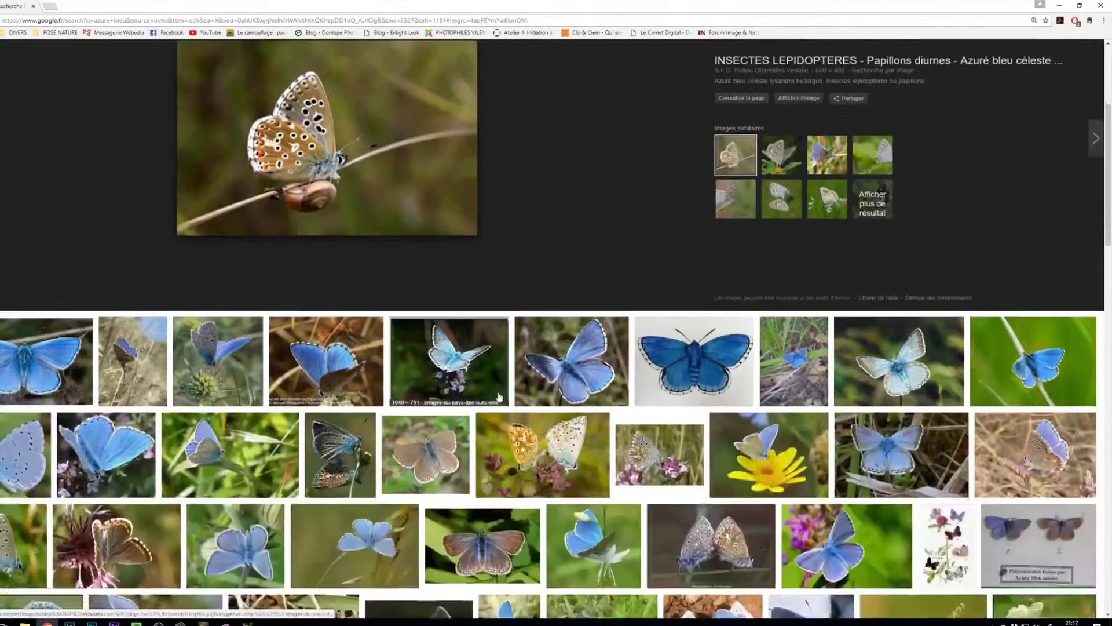
{"action": "scroll", "coordinate": [499, 397], "scroll_direction": "down", "scroll_amount": 2}
{"action": "scroll", "coordinate": [426, 496], "scroll_direction": "down", "scroll_amount": 1}
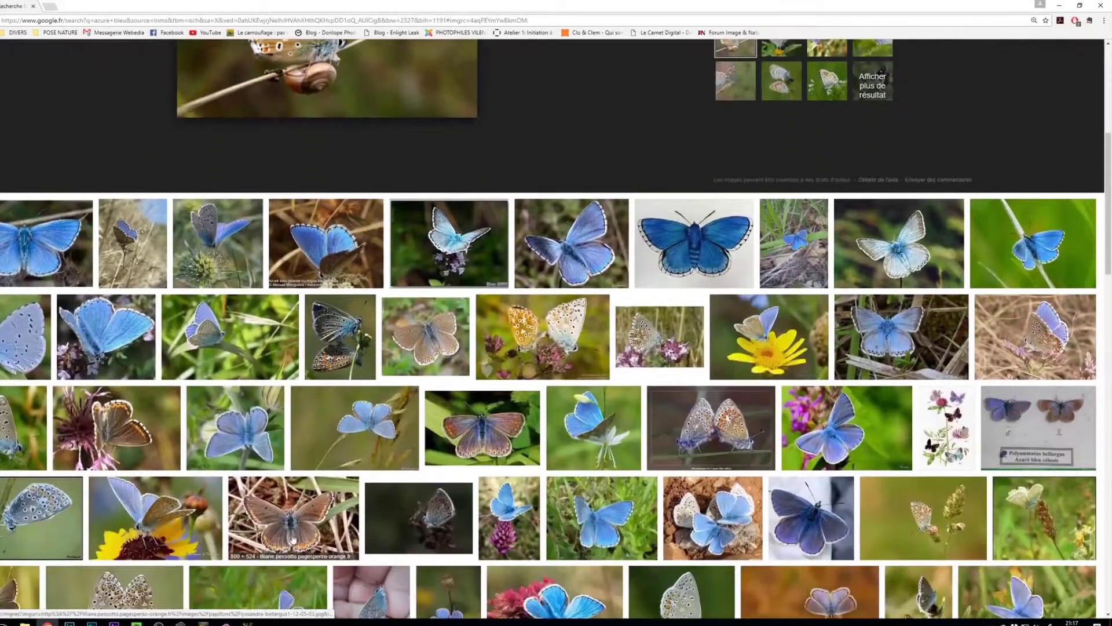
{"action": "scroll", "coordinate": [292, 177], "scroll_direction": "up", "scroll_amount": 6}
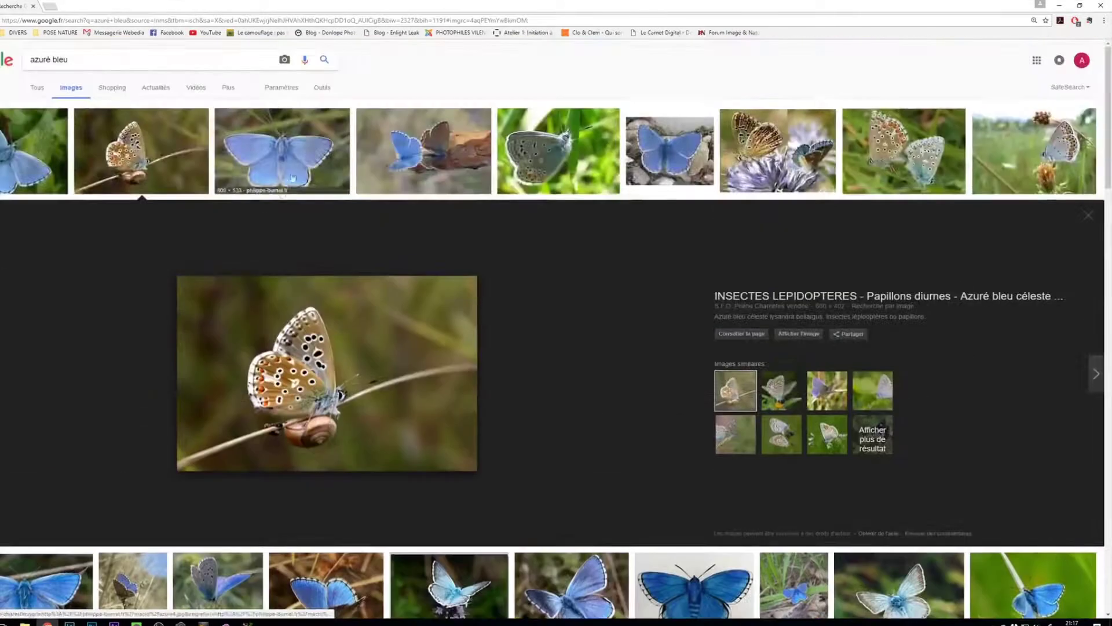
- Filter the image results to large sizes, preview several butterfly photos for reference, and close the browser to return to Lightroom
{"action": "left_click", "coordinate": [323, 87]}
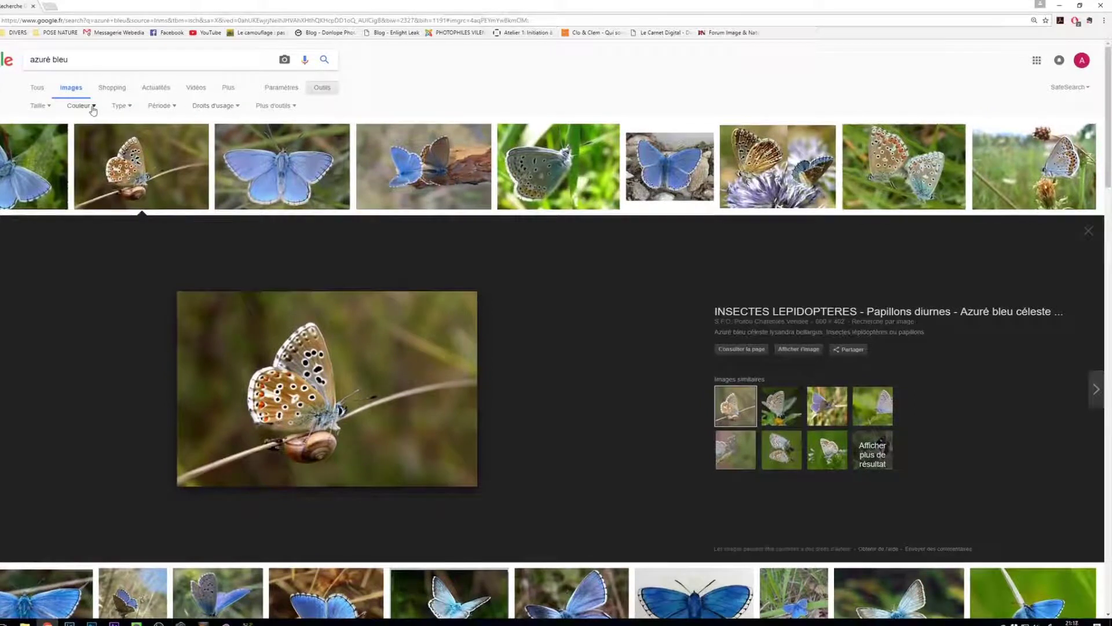
{"action": "left_click", "coordinate": [39, 106]}
{"action": "left_click", "coordinate": [42, 134]}
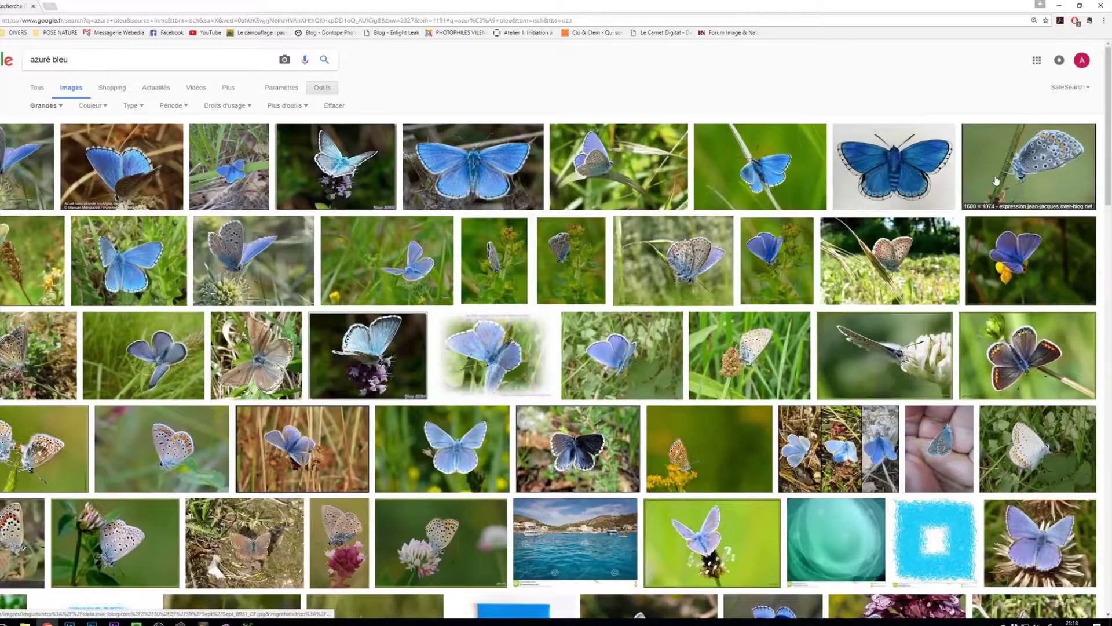
{"action": "left_click", "coordinate": [672, 261]}
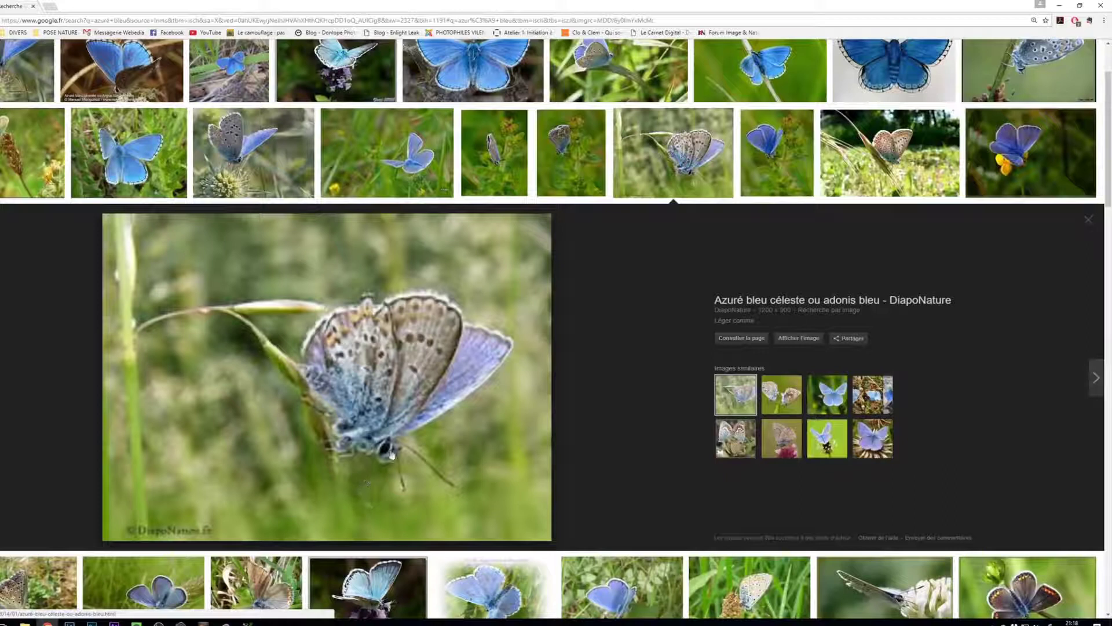
{"action": "scroll", "coordinate": [186, 248], "scroll_direction": "up", "scroll_amount": 2}
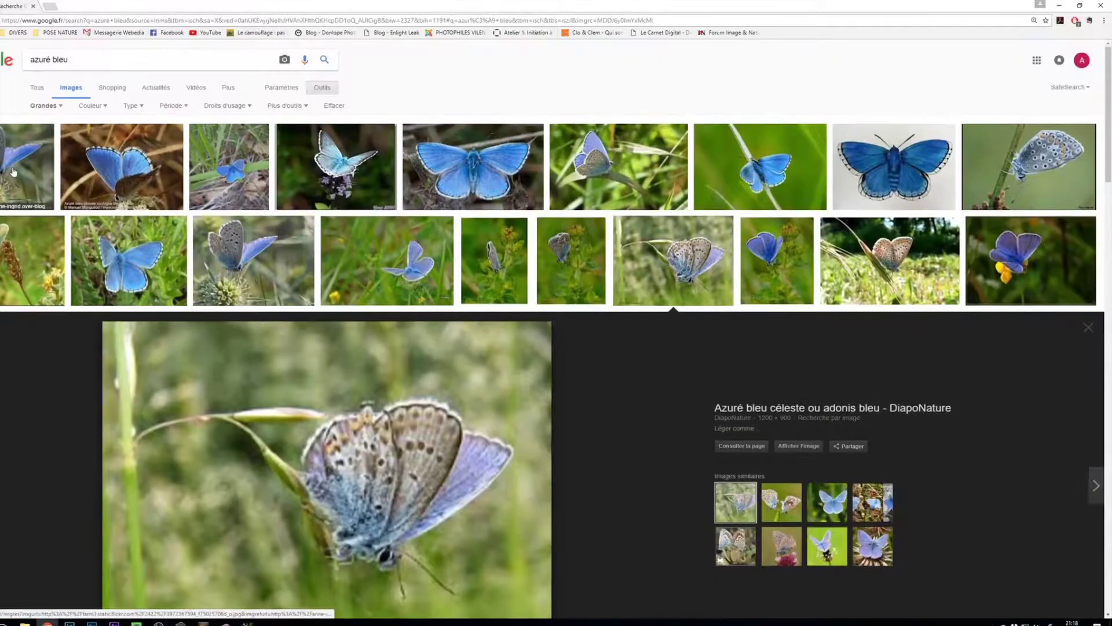
{"action": "left_click", "coordinate": [14, 173]}
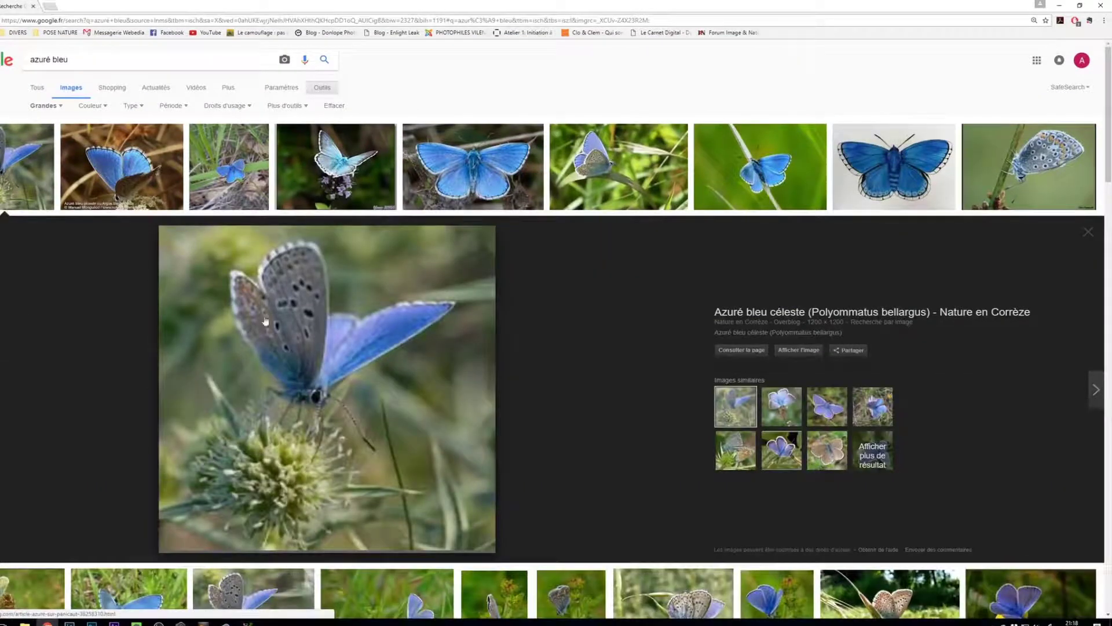
{"action": "key", "text": "Right"}
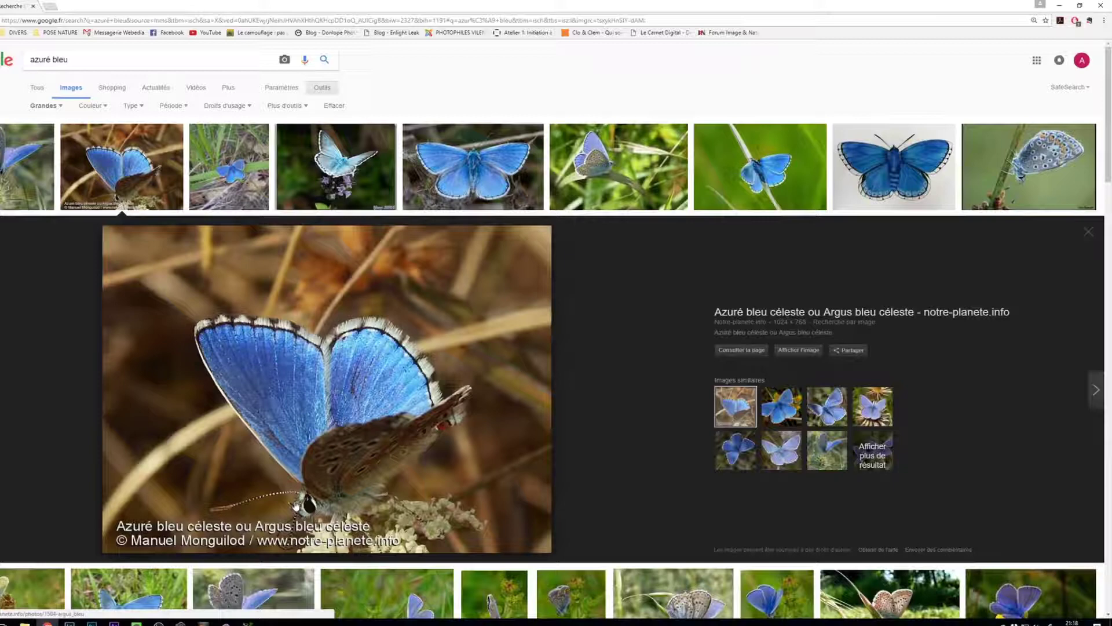
{"action": "left_click", "coordinate": [1101, 5]}
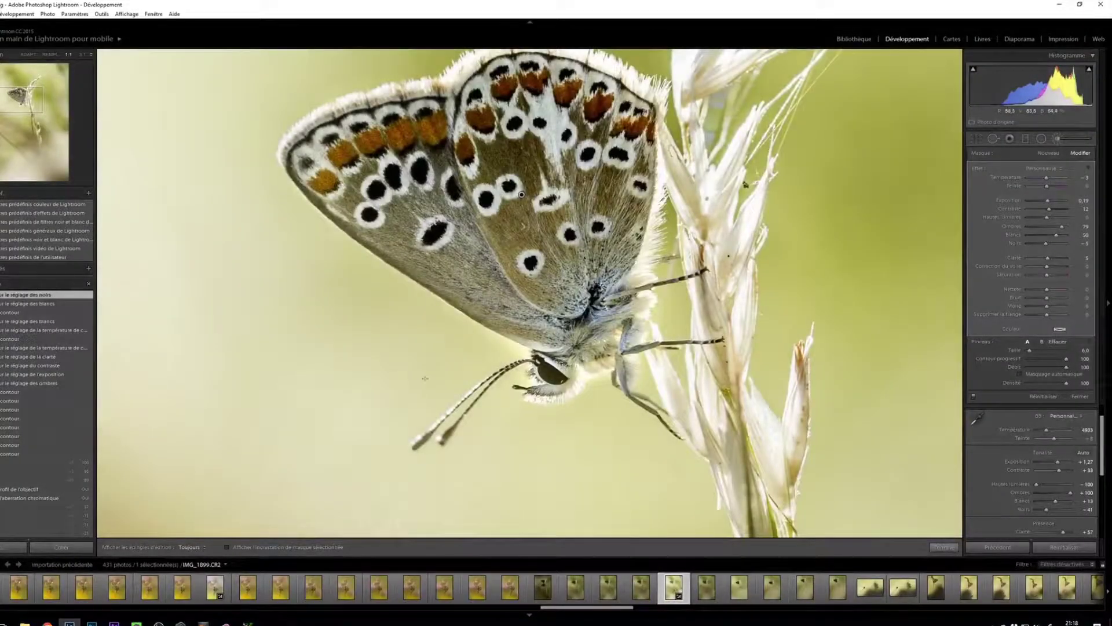
- Try lowering the butterfly mask's blacks to -43, and undo the change
{"action": "left_click_drag", "start_coordinate": [1045, 248], "coordinate": [1039, 245]}
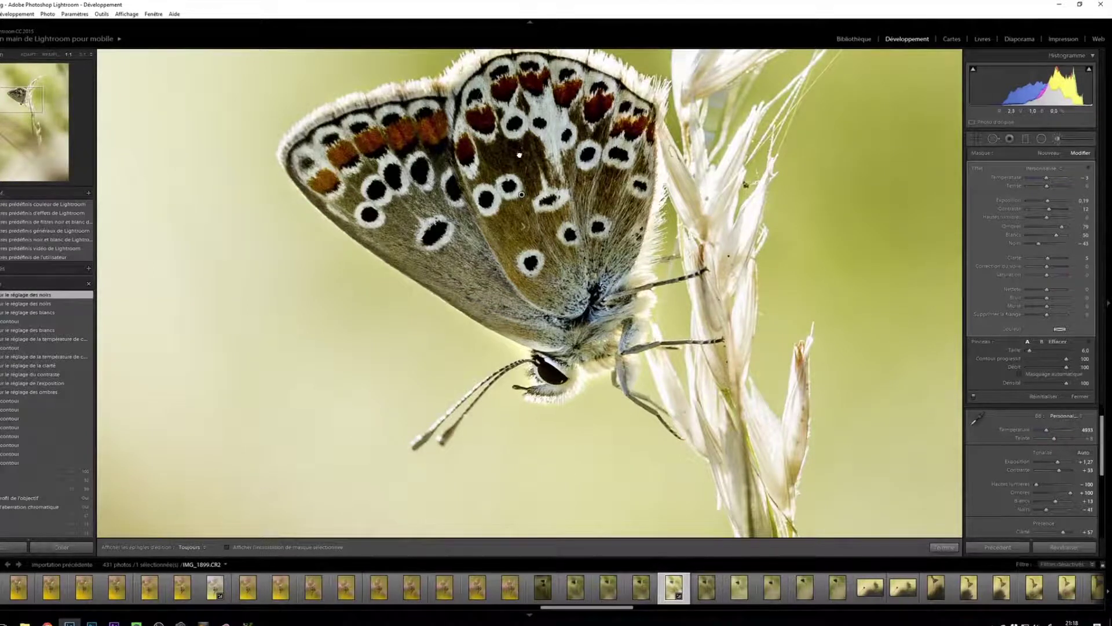
{"action": "left_click_drag", "start_coordinate": [519, 153], "coordinate": [514, 193]}
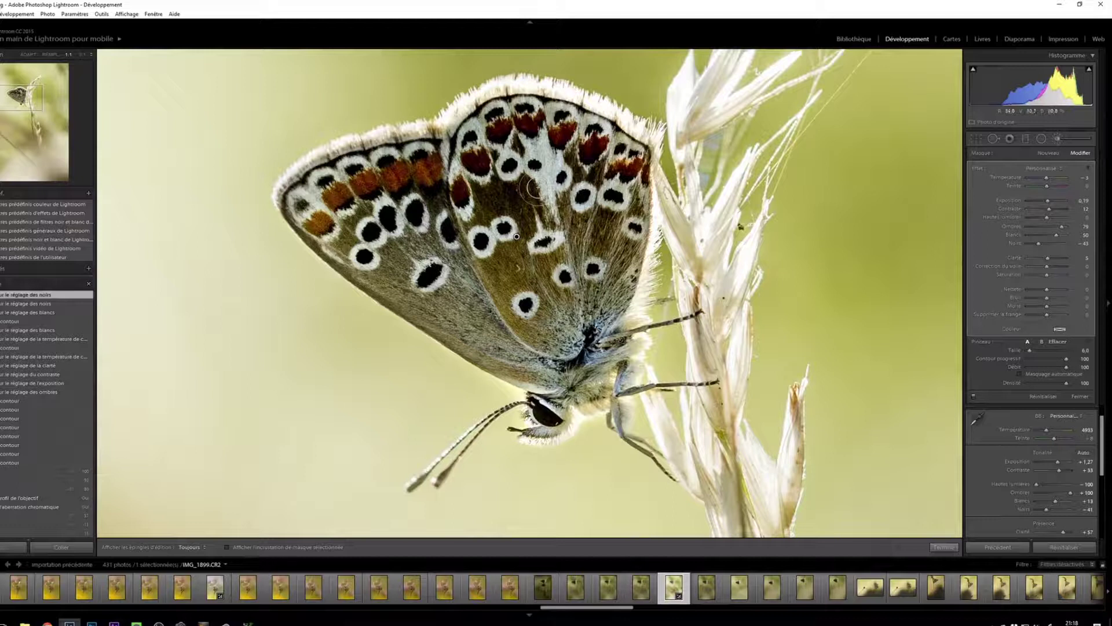
{"action": "key", "text": "ctrl+z"}
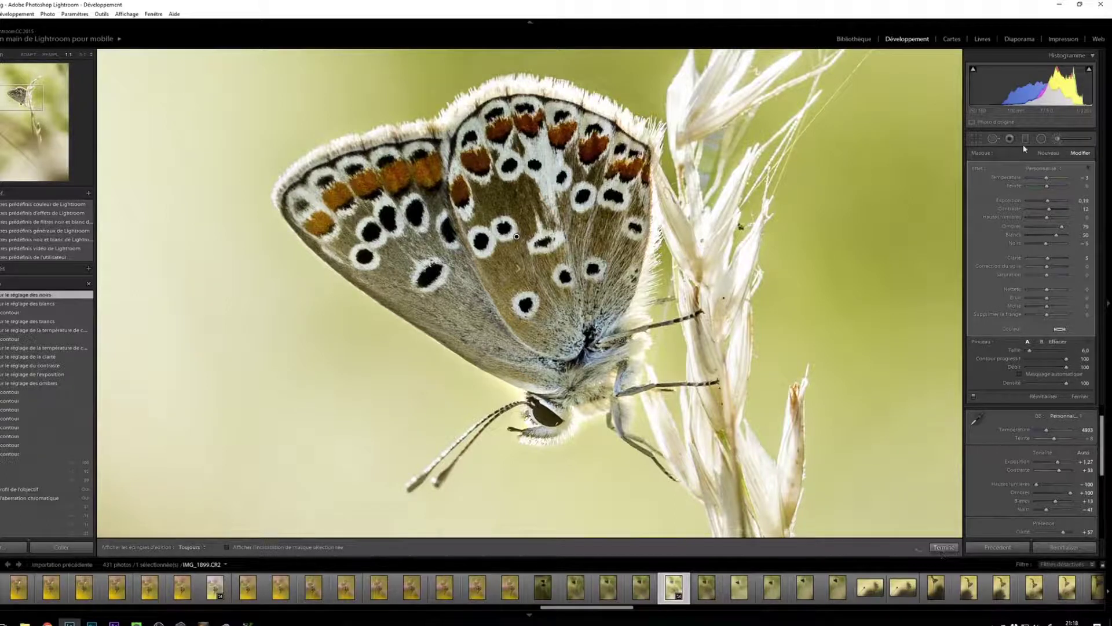
- Start a new adjustment brush mask, paint it over the butterfly's eye, and display the mask overlay
{"action": "key", "text": "k"}
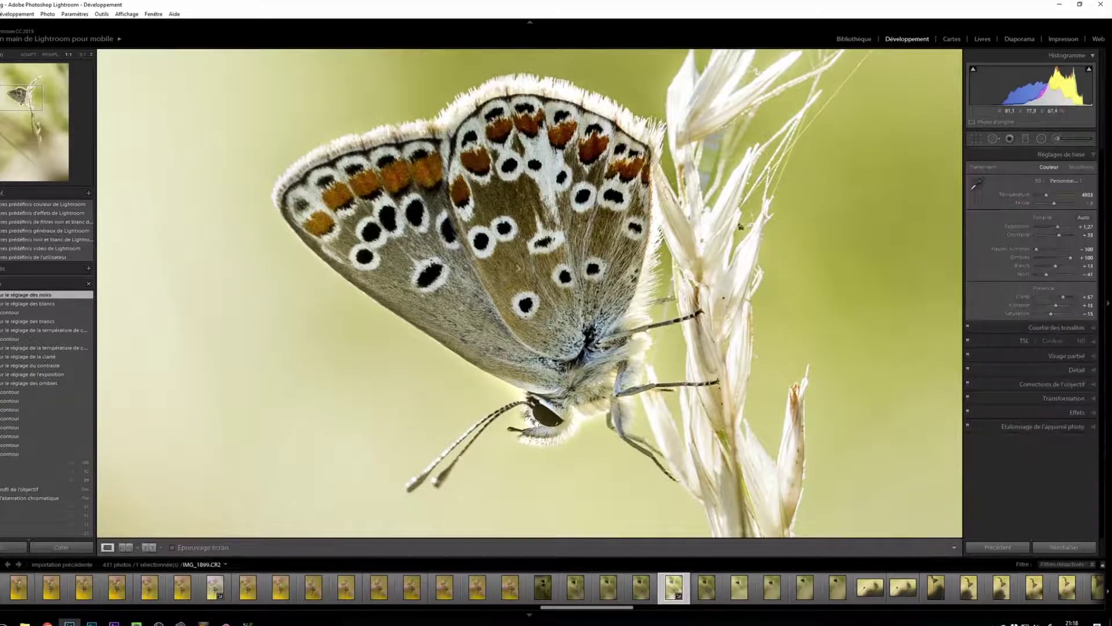
{"action": "left_click", "coordinate": [574, 462]}
{"action": "left_click", "coordinate": [504, 220]}
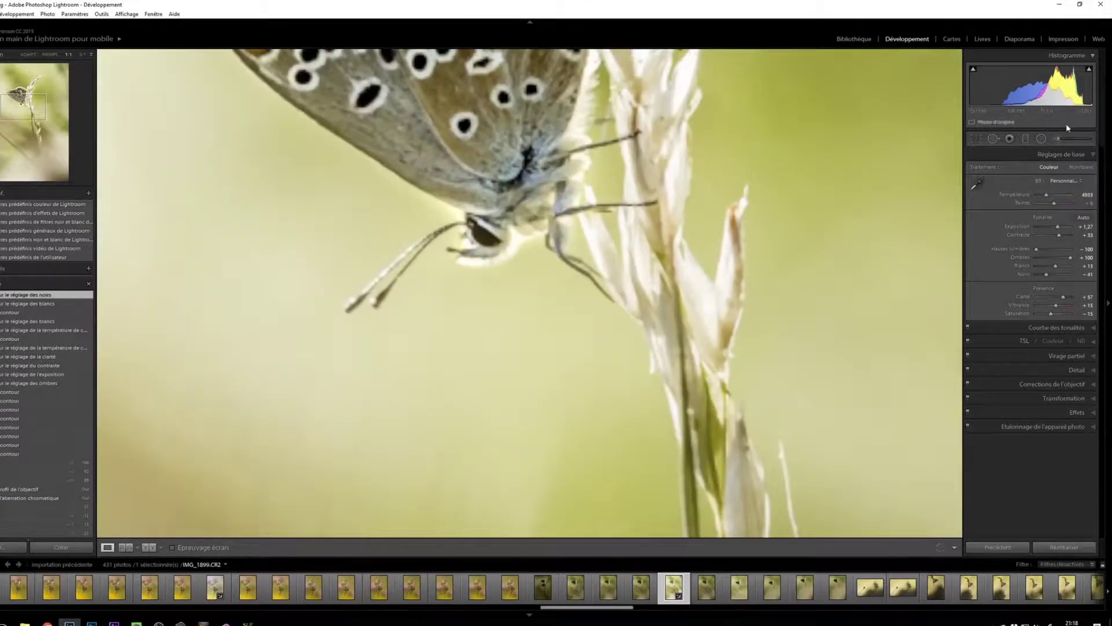
{"action": "left_click", "coordinate": [1058, 139]}
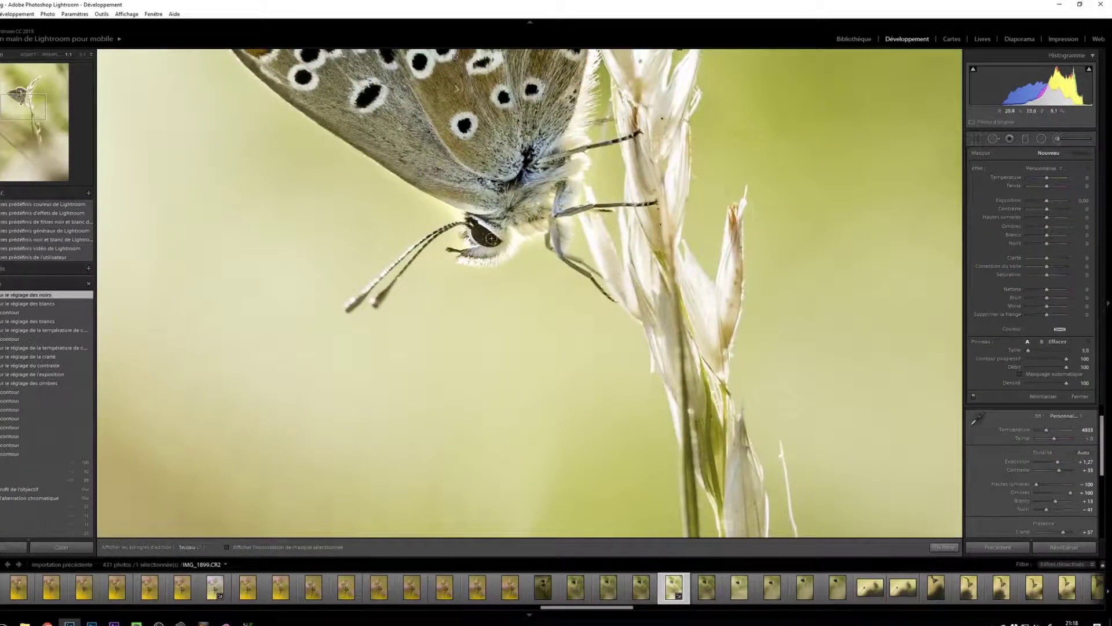
{"action": "left_click_drag", "start_coordinate": [488, 239], "coordinate": [475, 228]}
{"action": "key", "text": "o"}
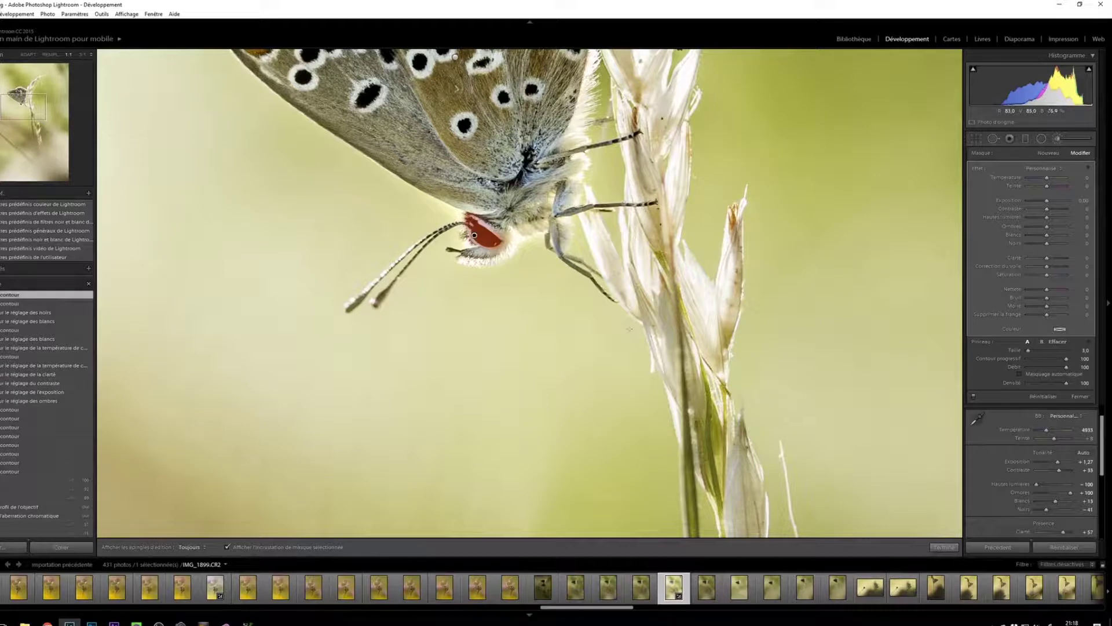
- Hide the mask overlay and darken the butterfly's eye by setting its mask's blacks to -31
{"action": "key", "text": "o"}
{"action": "mouse_move", "coordinate": [1043, 245]}
{"action": "left_mouse_down"}
{"action": "mouse_move", "coordinate": [1033, 238]}
{"action": "mouse_move", "coordinate": [1042, 240]}
{"action": "left_mouse_up"}
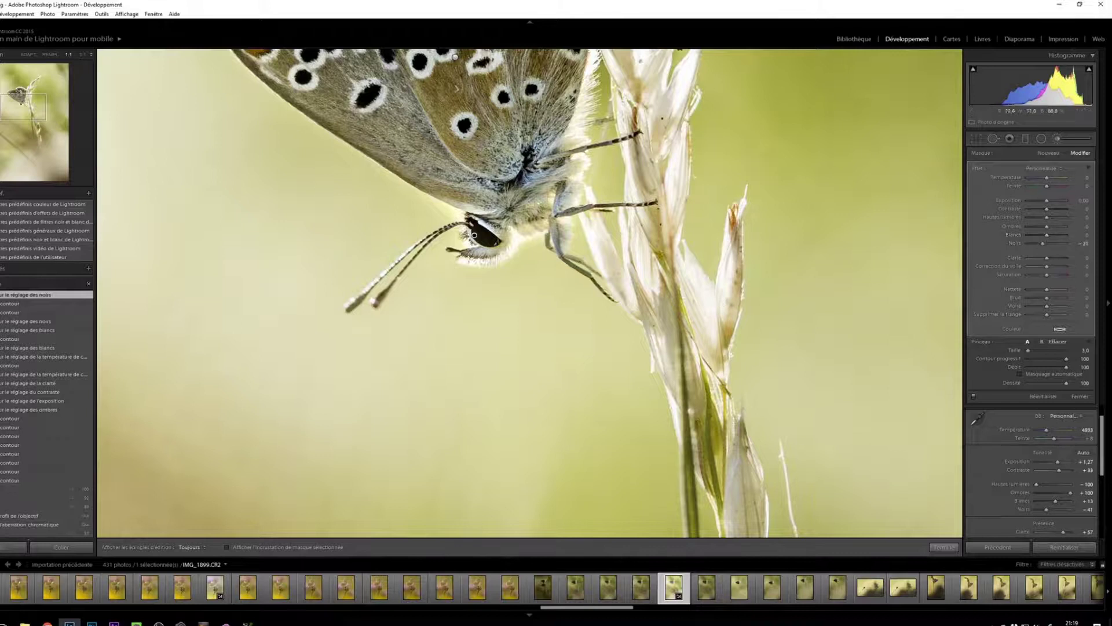
{"action": "left_click_drag", "start_coordinate": [513, 271], "coordinate": [509, 283]}
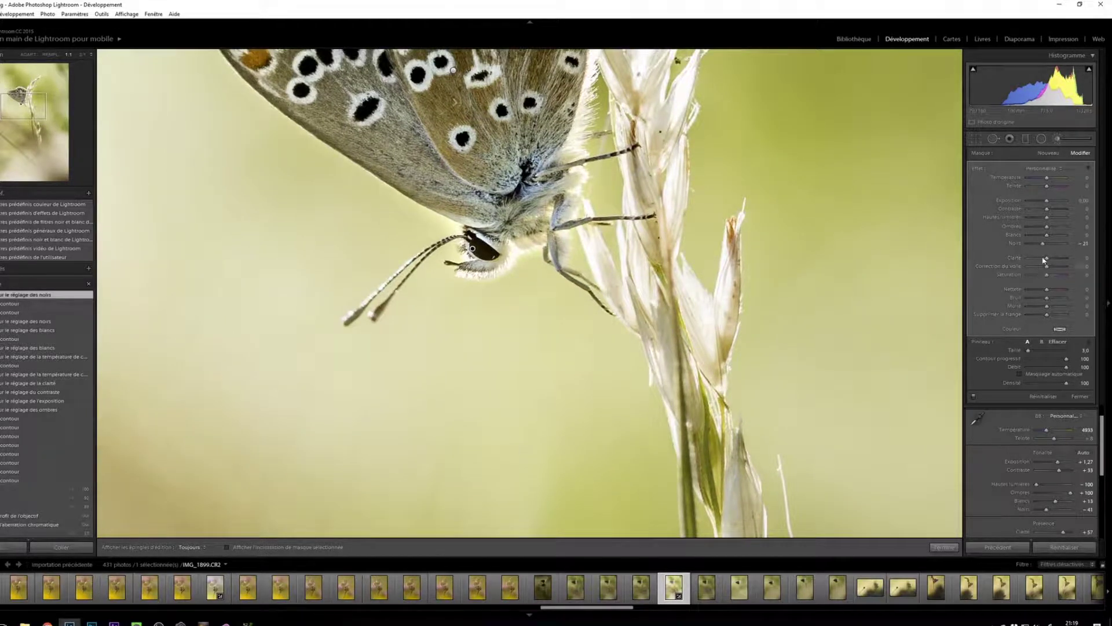
{"action": "left_click_drag", "start_coordinate": [1044, 245], "coordinate": [1042, 242]}
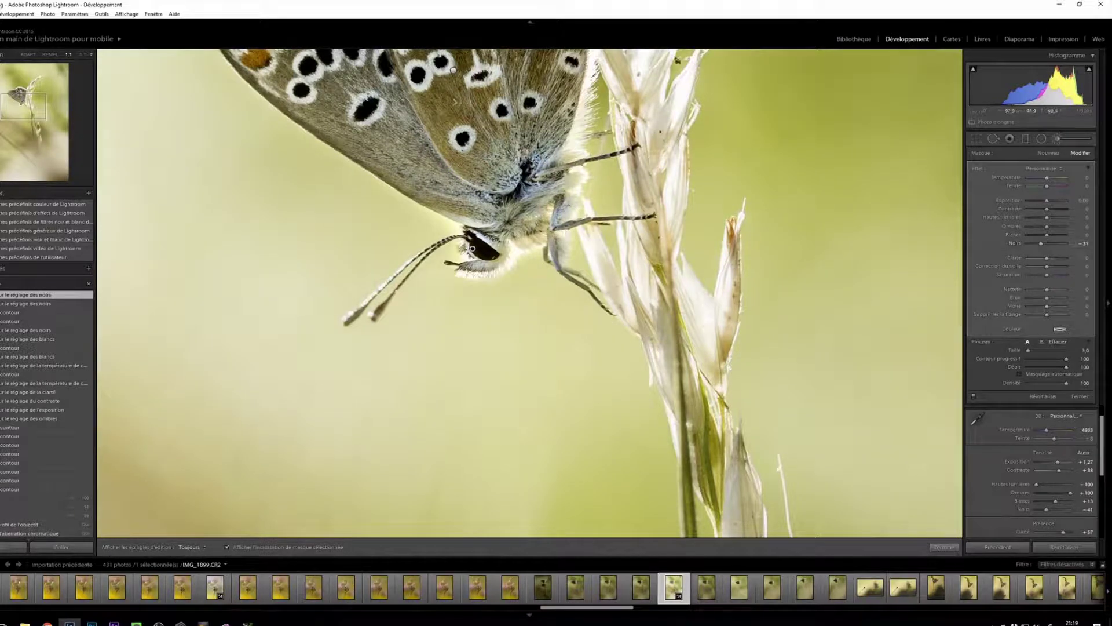
- Display the eye mask's overlay and erase the mask where it spills around the edges of the butterfly's eye
{"action": "key", "text": "alt"}
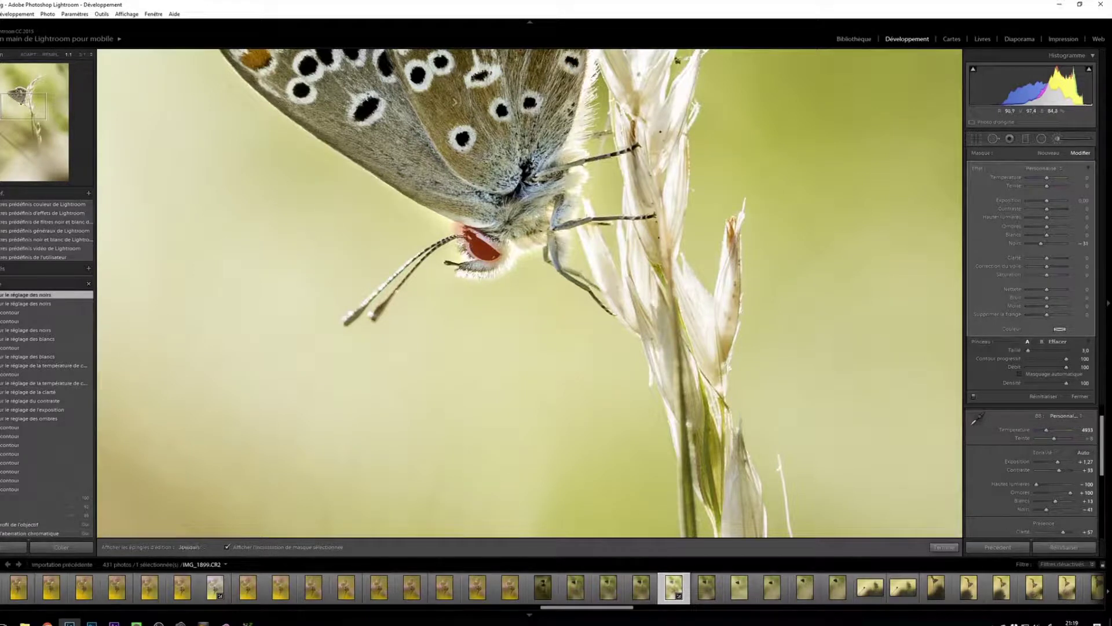
{"action": "key", "text": "ctrl+z"}
{"action": "mouse_move", "coordinate": [454, 222]}
{"action": "left_mouse_down"}
{"action": "mouse_move", "coordinate": [468, 222]}
{"action": "mouse_move", "coordinate": [464, 258]}
{"action": "left_mouse_up"}
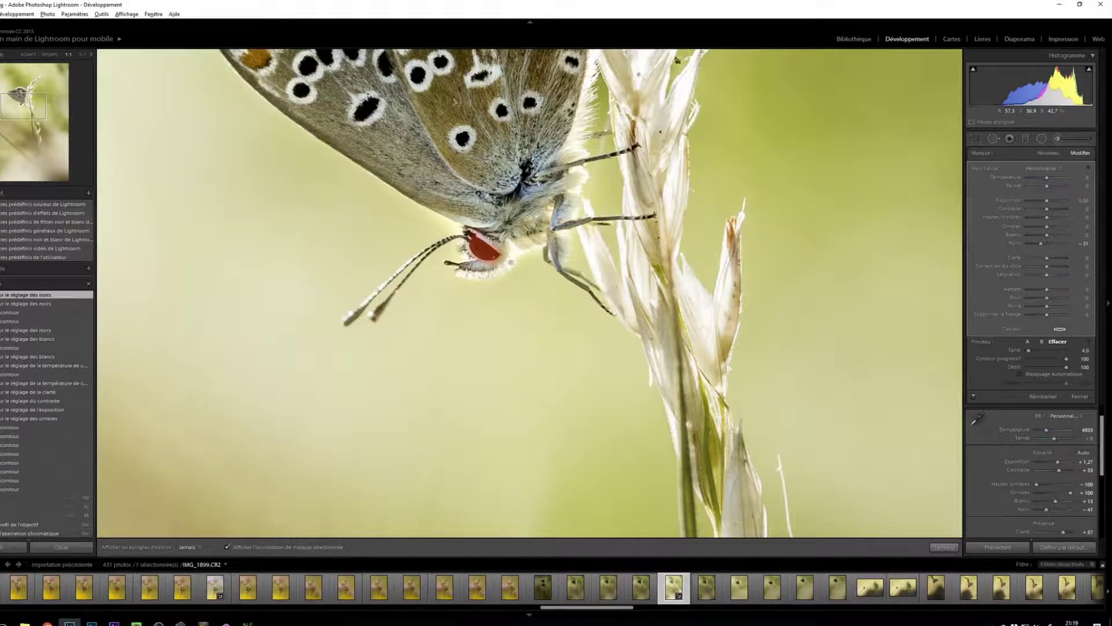
{"action": "left_click_drag", "start_coordinate": [482, 225], "coordinate": [518, 243]}
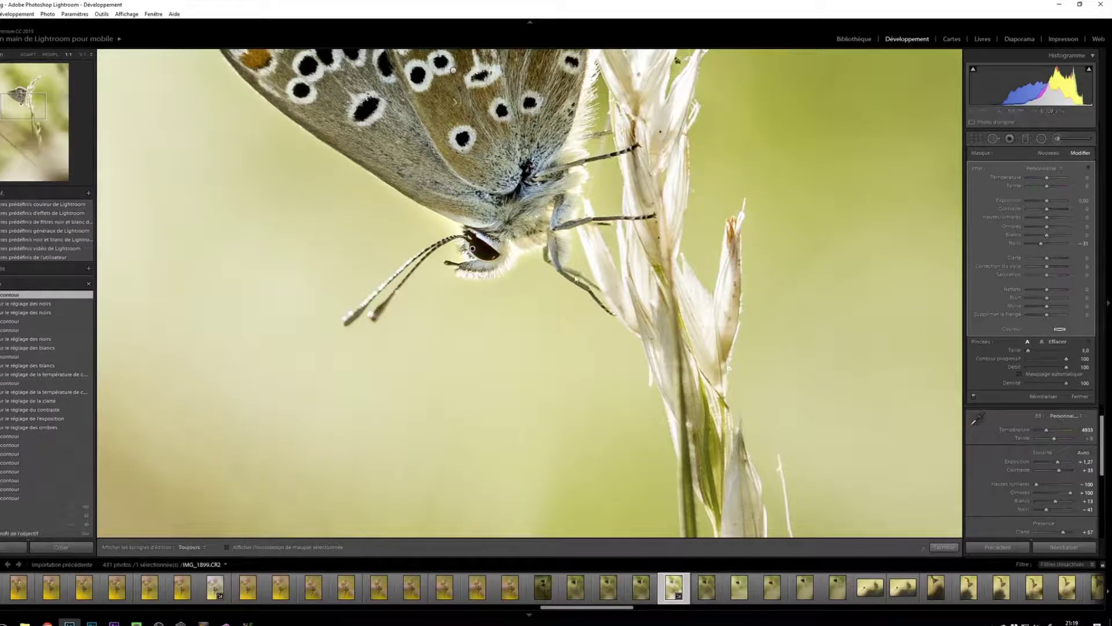
{"action": "key", "text": "i"}
{"action": "key", "text": "alt"}
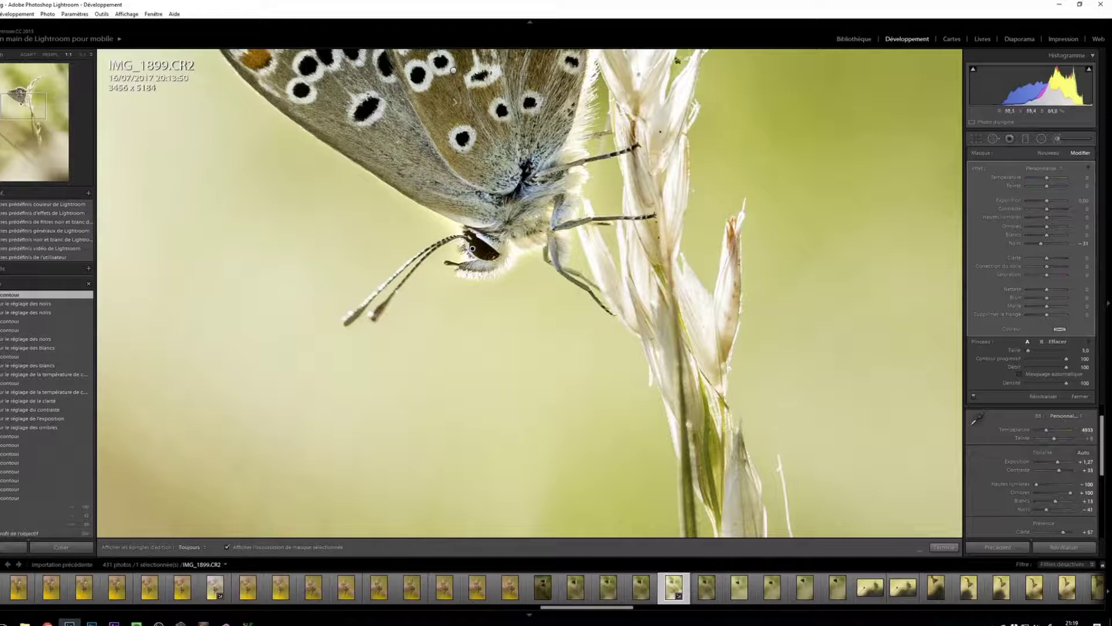
- Fill in the butterfly's eye mask with a size 1.0 brush, hide the overlay, and set the mask's blacks to -36
{"action": "scroll", "coordinate": [494, 252], "scroll_direction": "down", "scroll_amount": 2}
{"action": "key", "text": "h"}
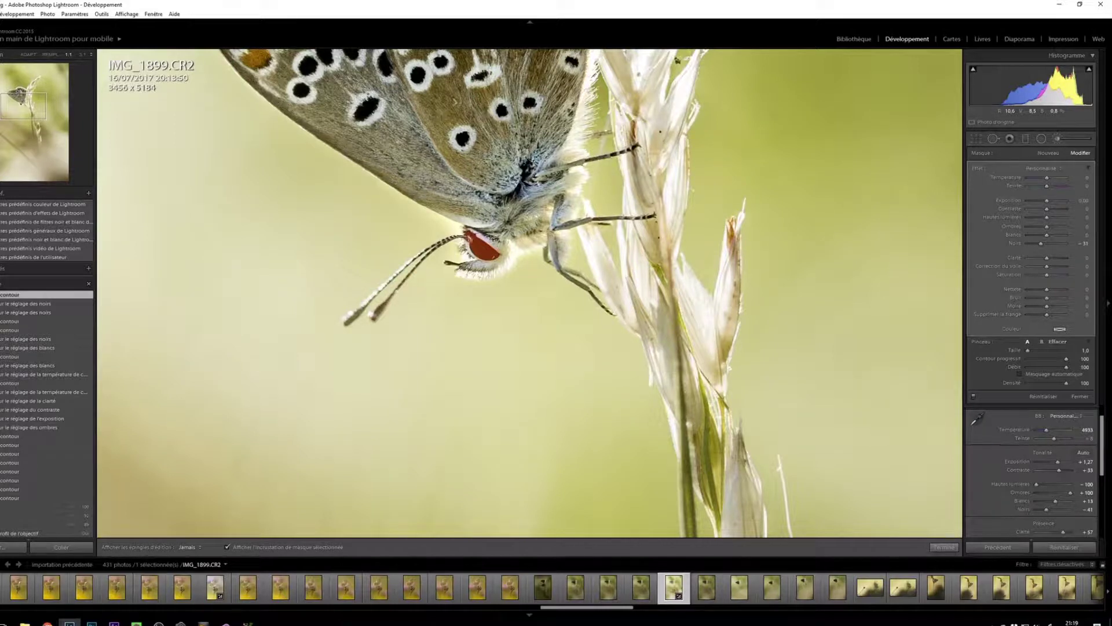
{"action": "left_click_drag", "start_coordinate": [473, 247], "coordinate": [482, 254]}
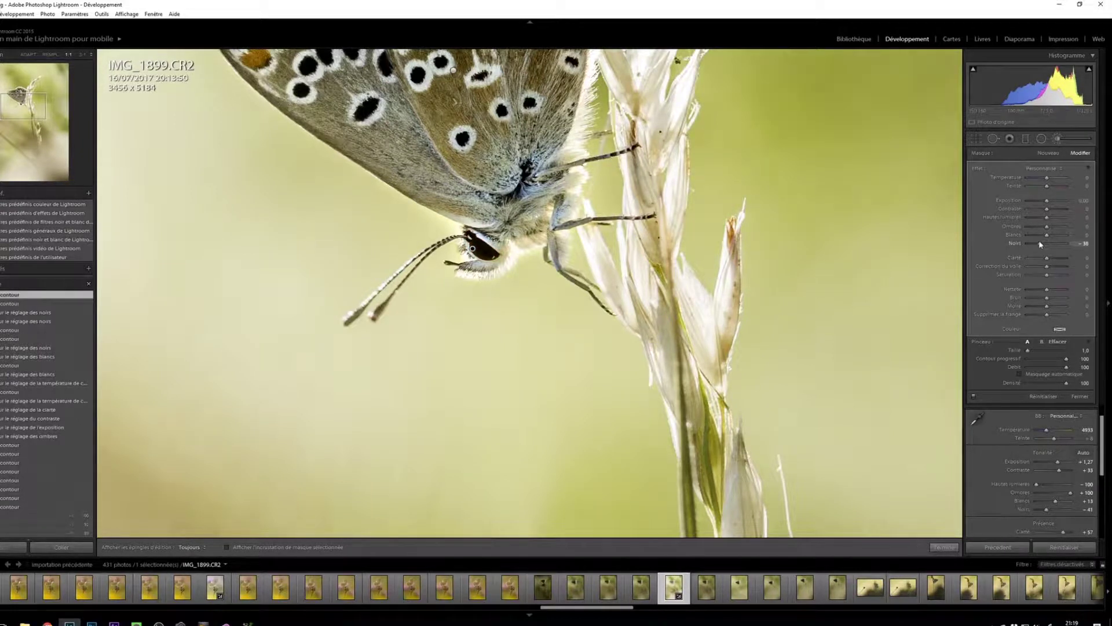
{"action": "left_click_drag", "start_coordinate": [1041, 244], "coordinate": [1041, 245]}
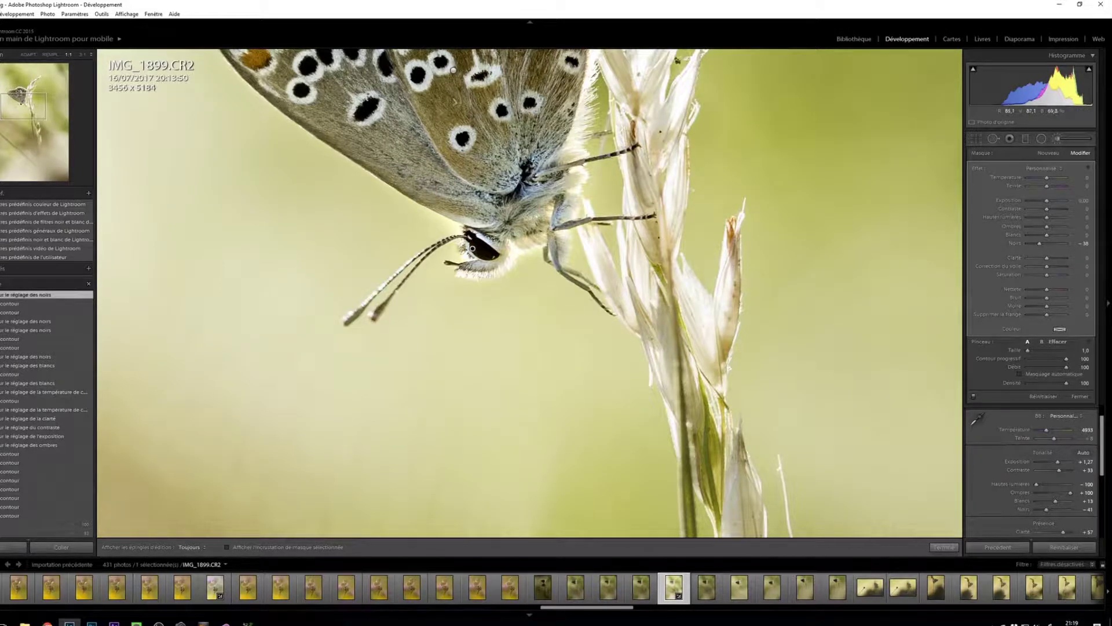
{"action": "left_click", "coordinate": [944, 547]}
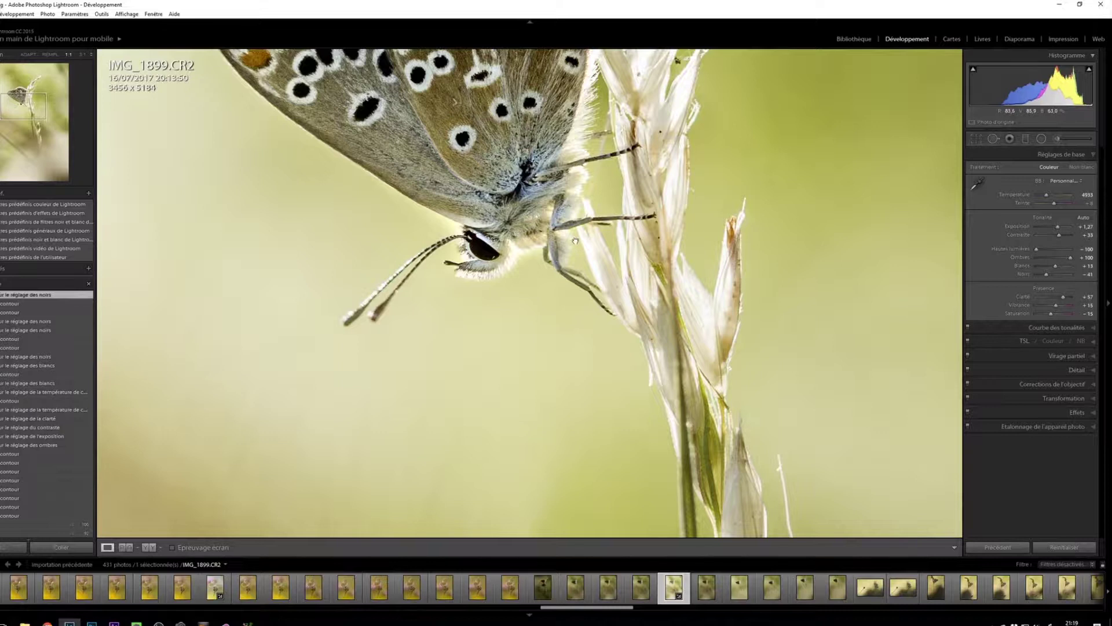
- Check the eye against the whole photo and readjust the eye mask's blacks to -30
{"action": "left_click", "coordinate": [576, 241]}
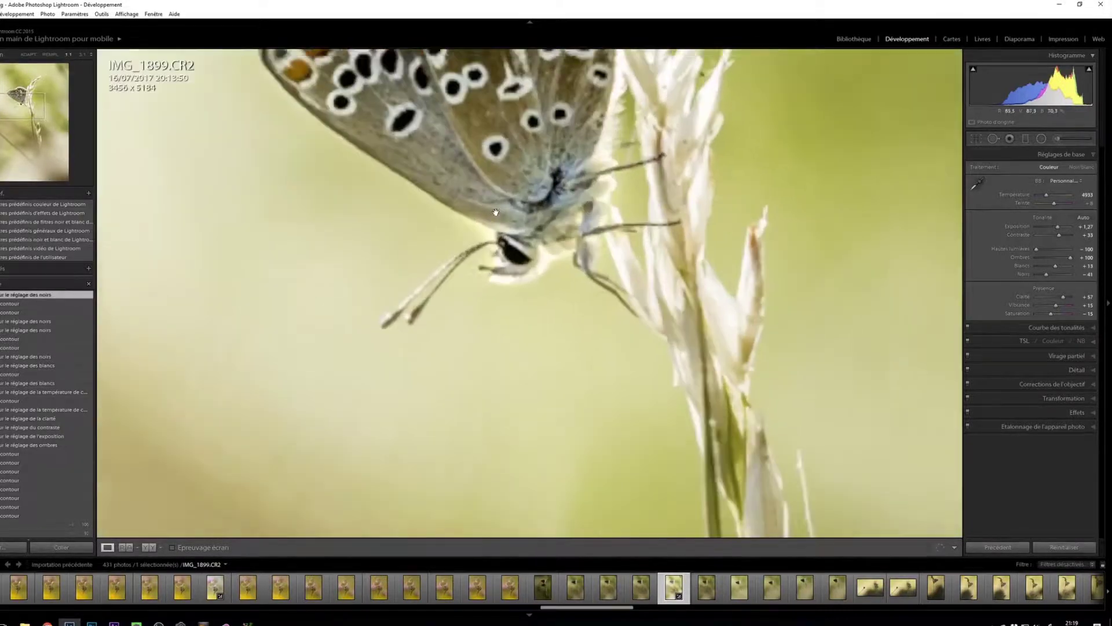
{"action": "left_click", "coordinate": [497, 213]}
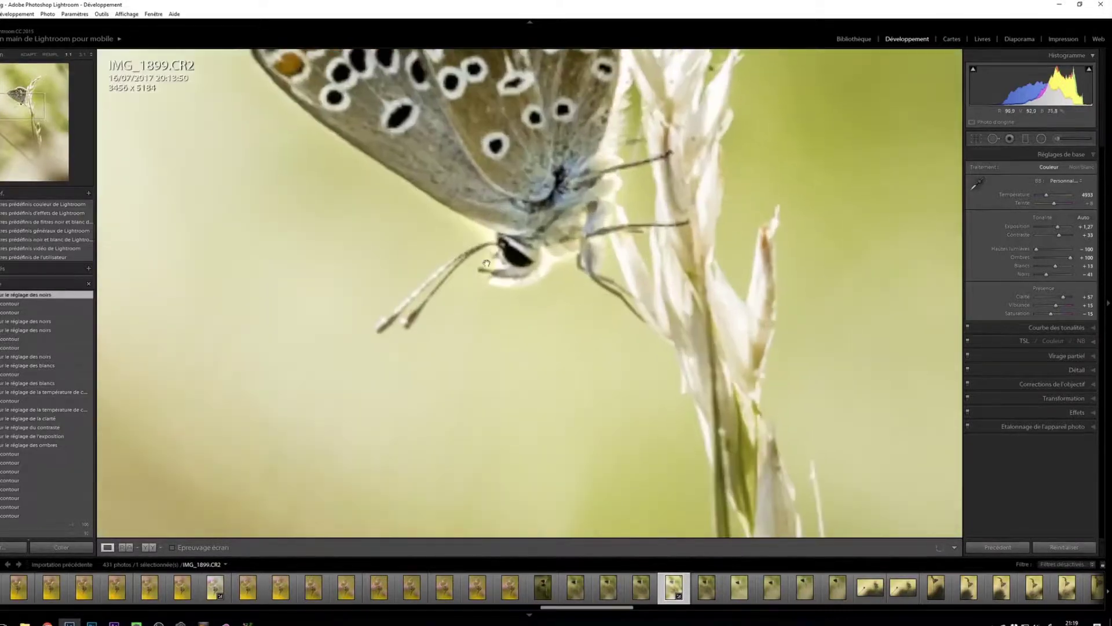
{"action": "left_click", "coordinate": [931, 266]}
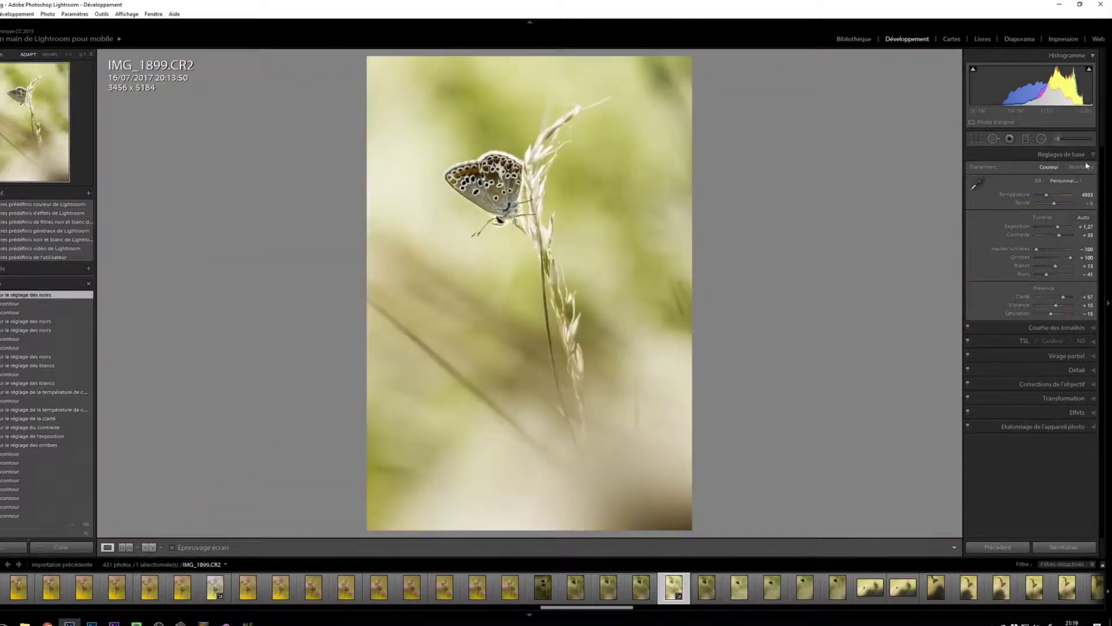
{"action": "left_click", "coordinate": [1057, 139]}
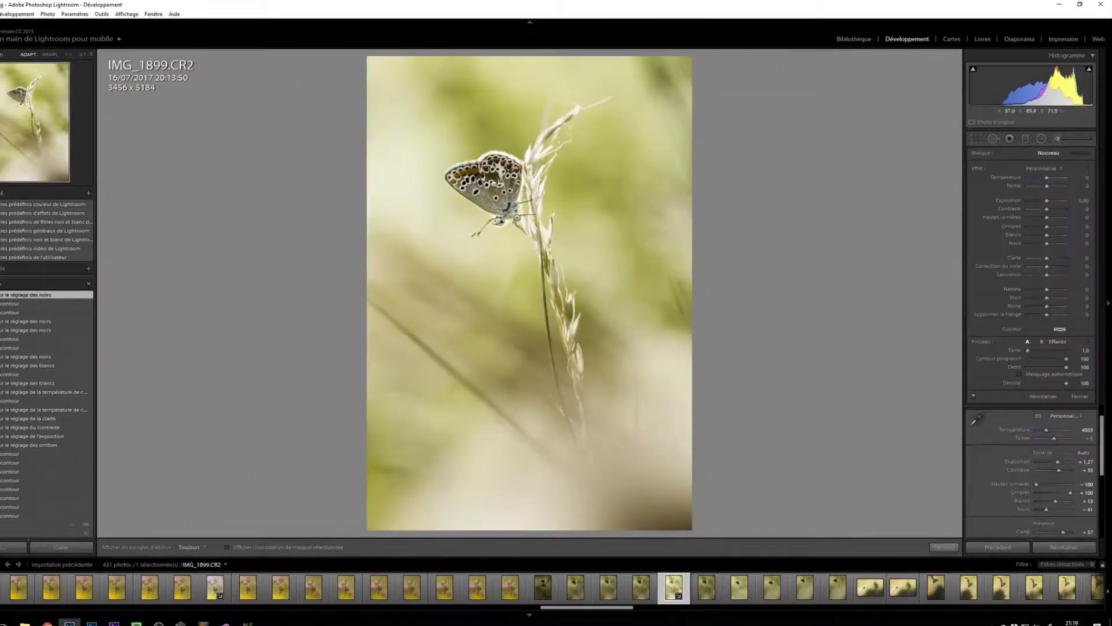
{"action": "left_click_drag", "start_coordinate": [1047, 243], "coordinate": [1030, 243]}
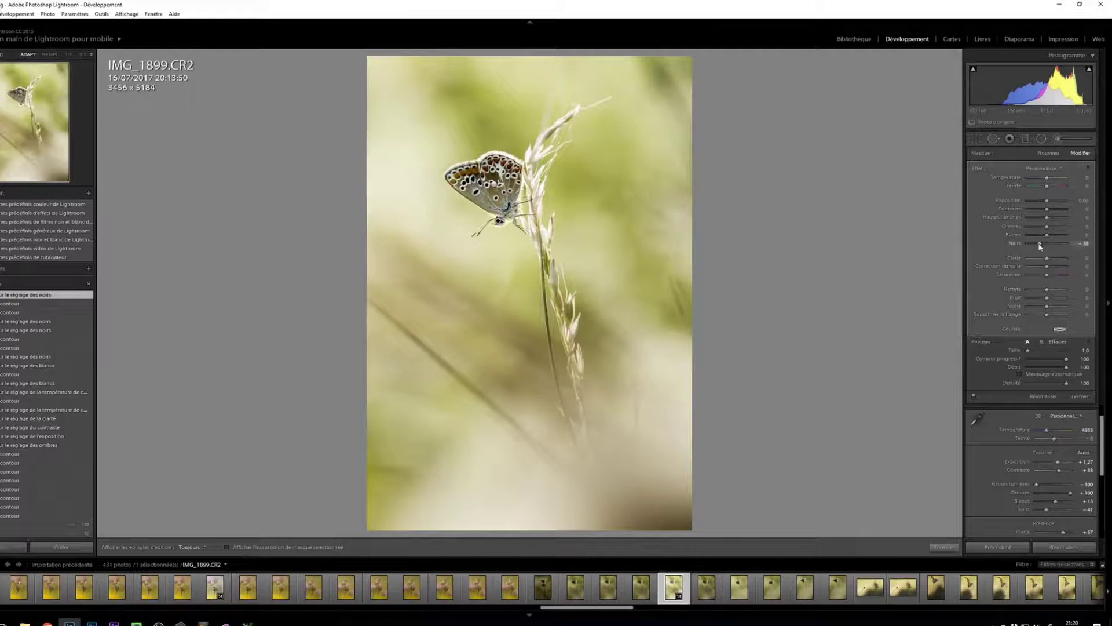
{"action": "left_click", "coordinate": [1079, 243]}
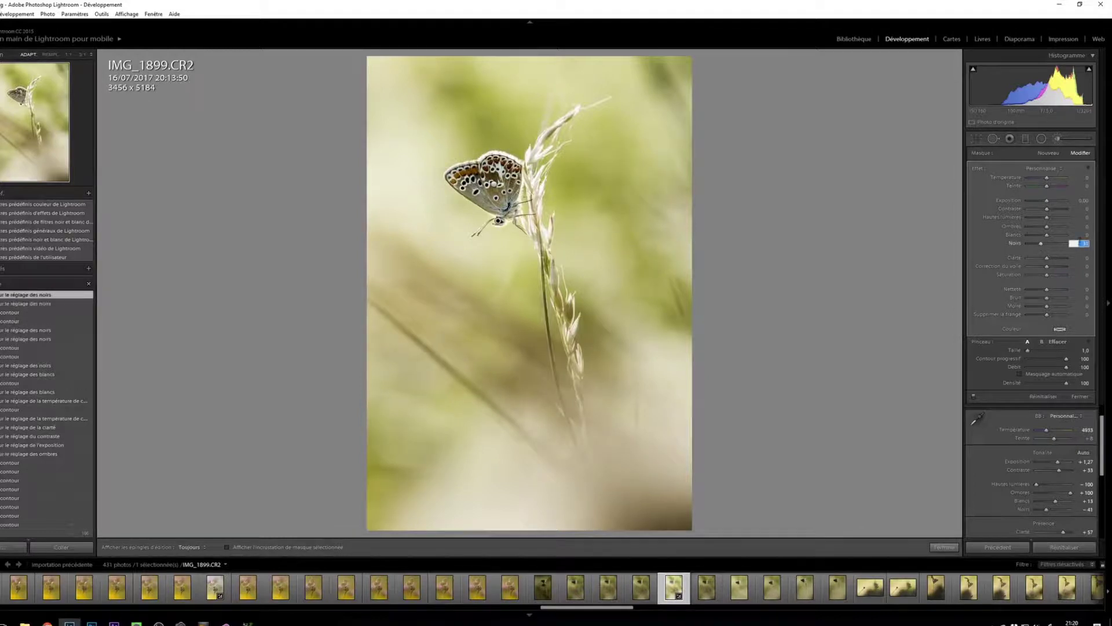
{"action": "left_click", "coordinate": [944, 547]}
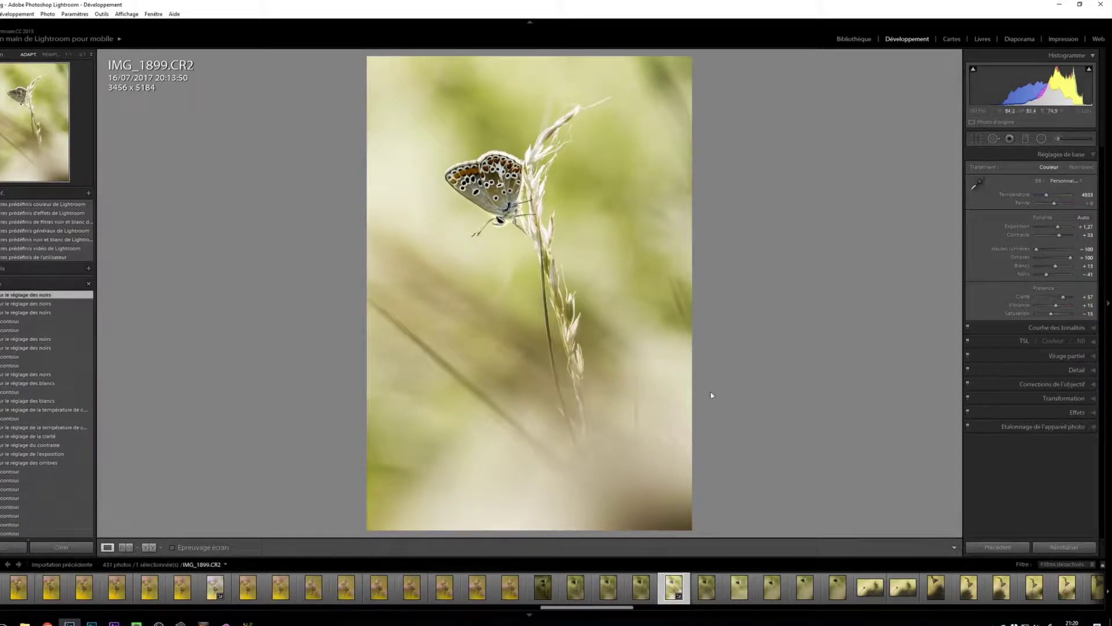
- Brighten the butterfly by raising its wing brush mask's exposure to 0.48
{"action": "left_click", "coordinate": [498, 231]}
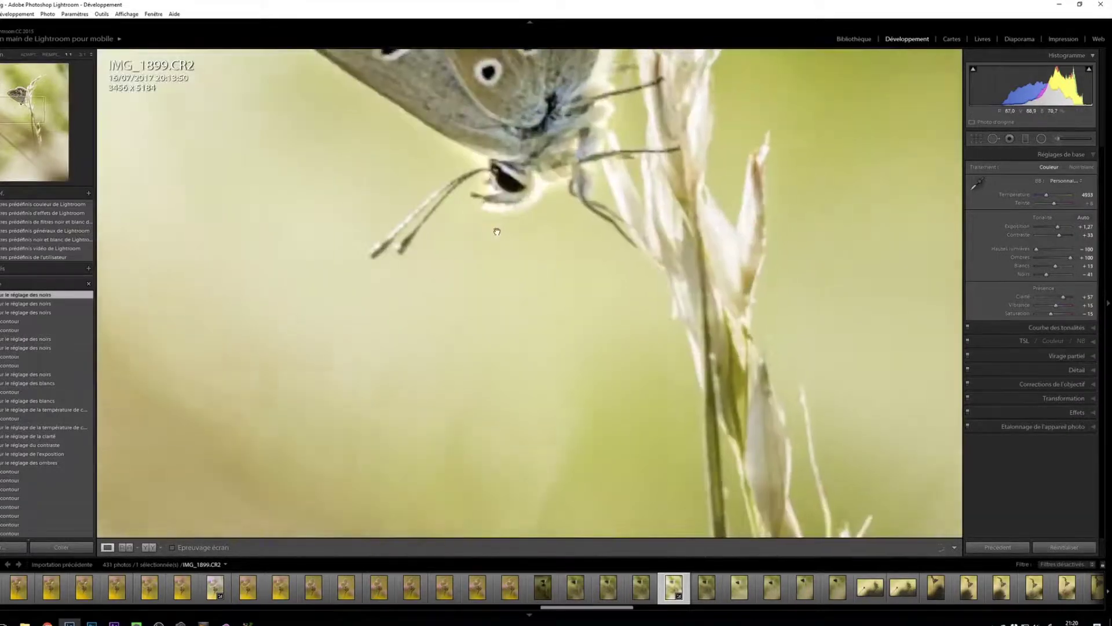
{"action": "left_click", "coordinate": [507, 149]}
{"action": "left_click", "coordinate": [505, 173]}
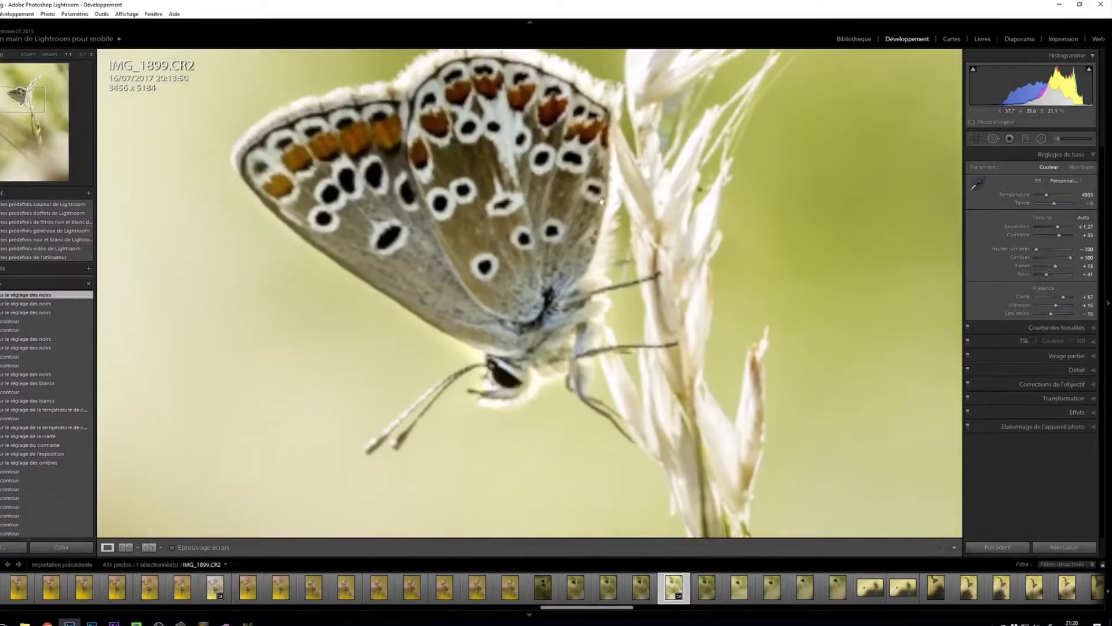
{"action": "left_click", "coordinate": [1059, 139]}
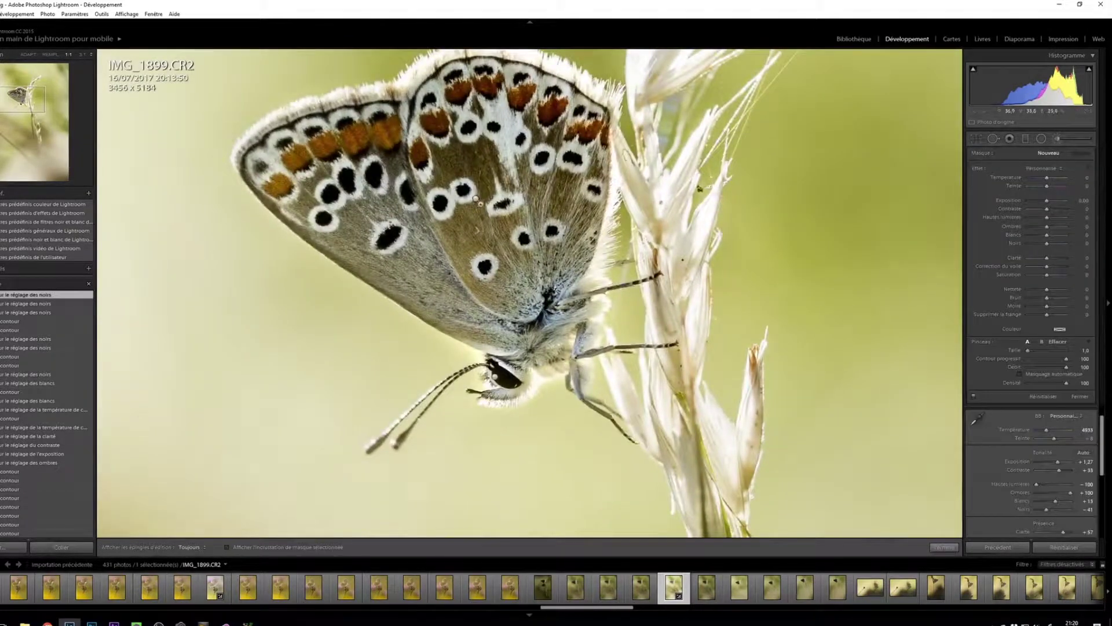
{"action": "left_click", "coordinate": [473, 200]}
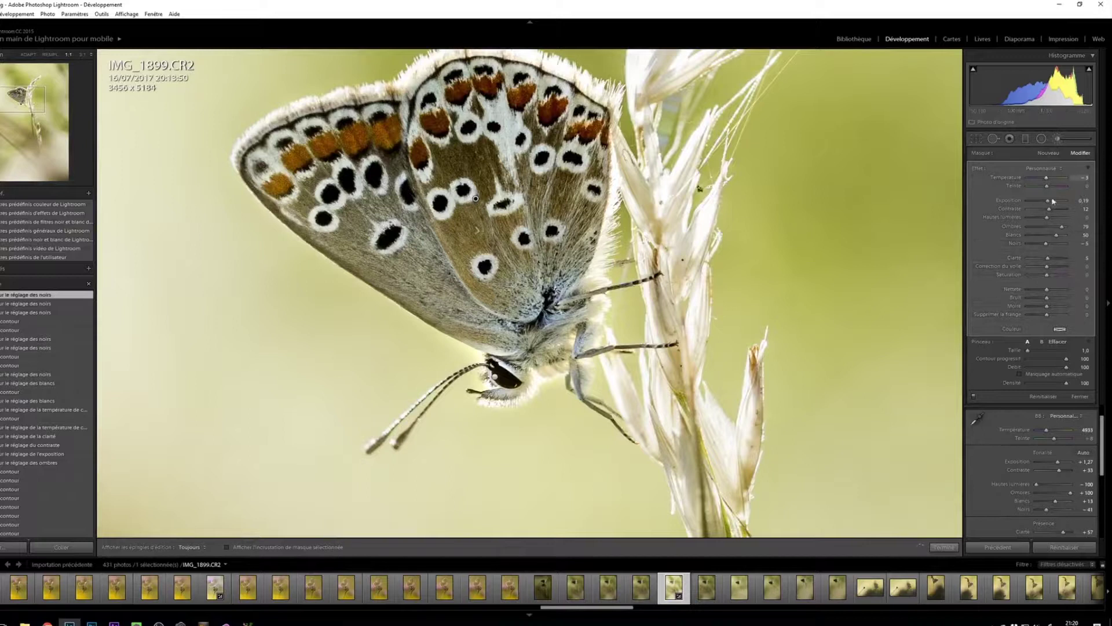
{"action": "left_click_drag", "start_coordinate": [1048, 201], "coordinate": [1049, 201]}
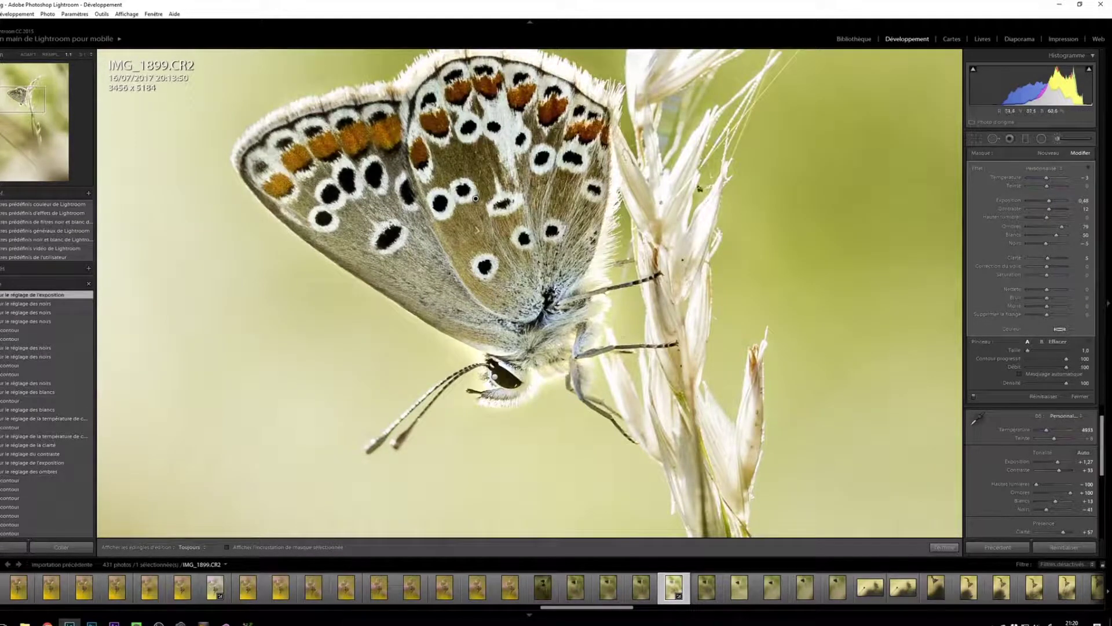
{"action": "left_click", "coordinate": [496, 380]}
{"action": "left_click", "coordinate": [944, 547]}
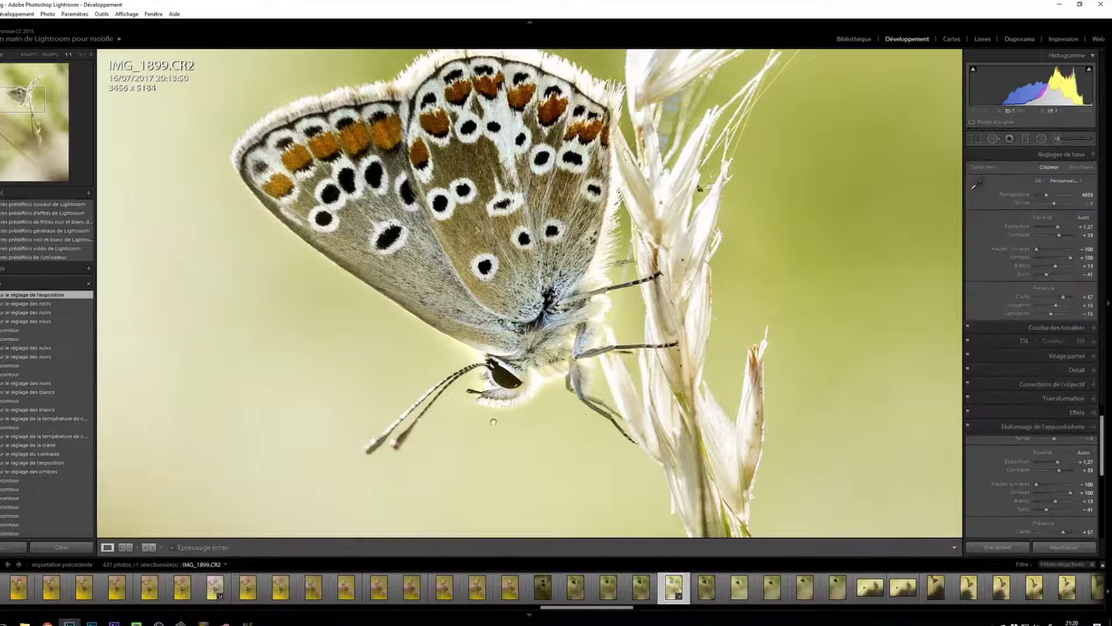
- Darken the butterfly's eye by lowering its mask's blacks to -60
{"action": "left_click", "coordinate": [1058, 139]}
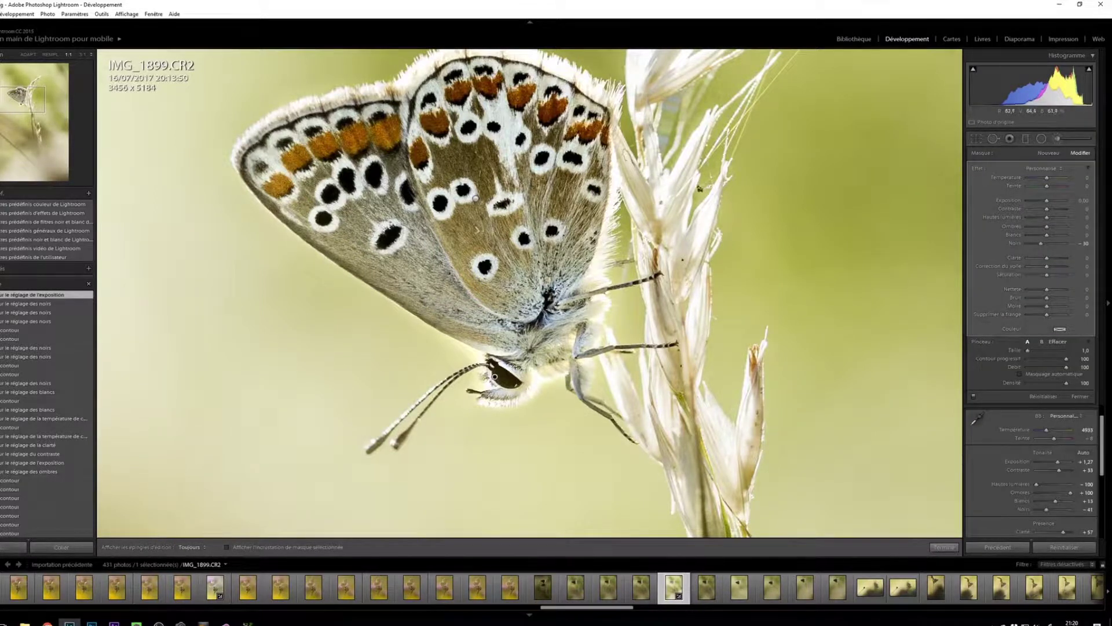
{"action": "left_click_drag", "start_coordinate": [1042, 245], "coordinate": [1035, 244]}
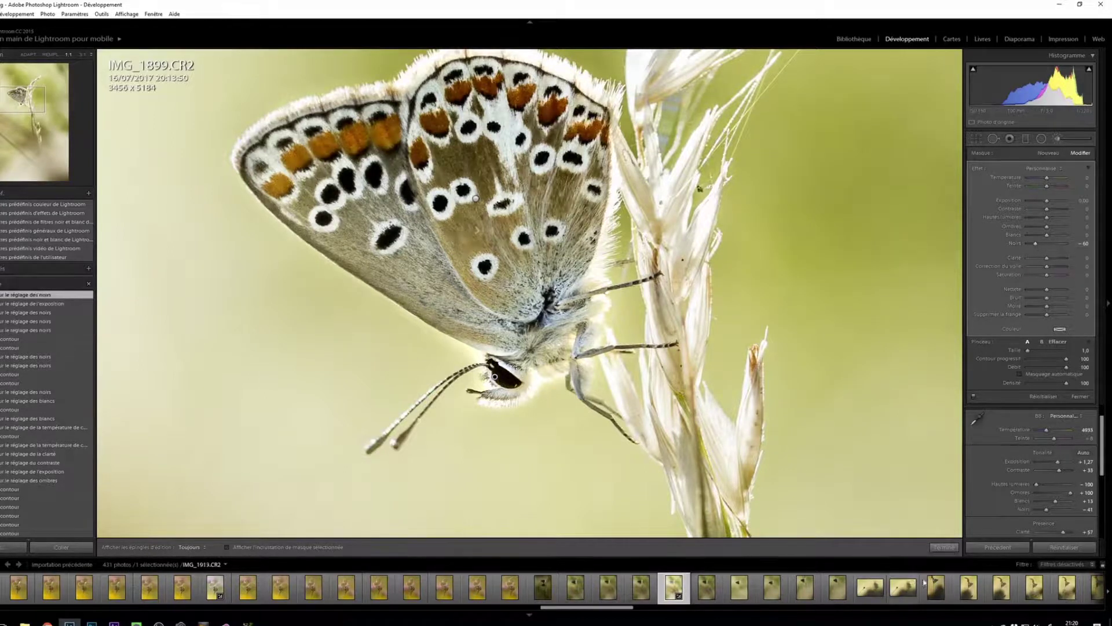
{"action": "left_click", "coordinate": [945, 546]}
{"action": "left_click", "coordinate": [650, 318]}
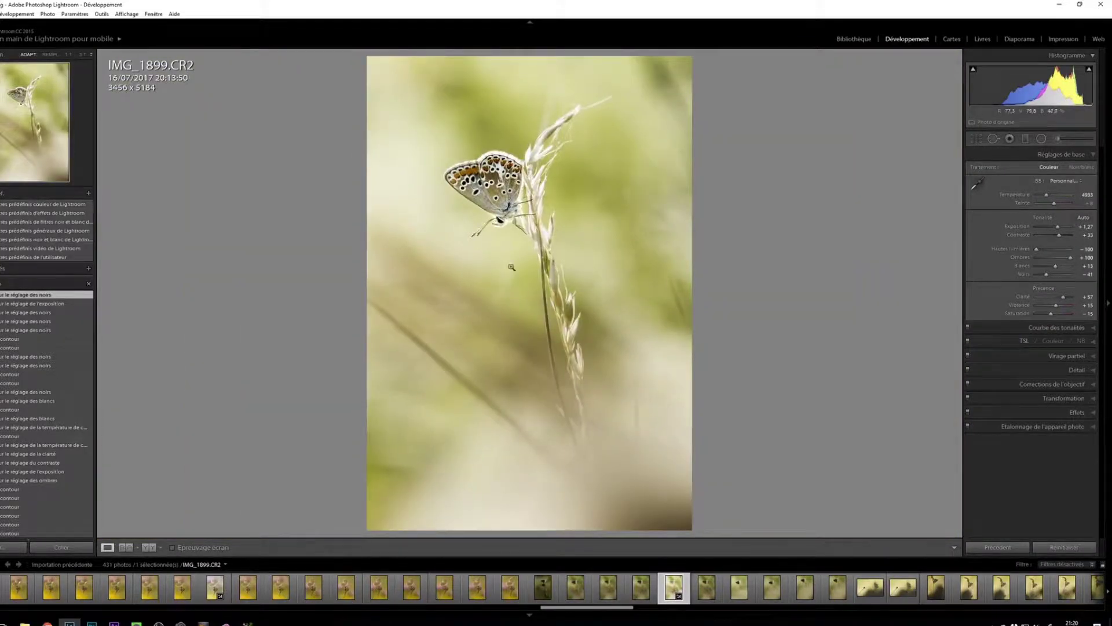
- Crop the photo to 3282 x 4923 at the original aspect ratio, repositioning the image within the frame
{"action": "left_click", "coordinate": [976, 140]}
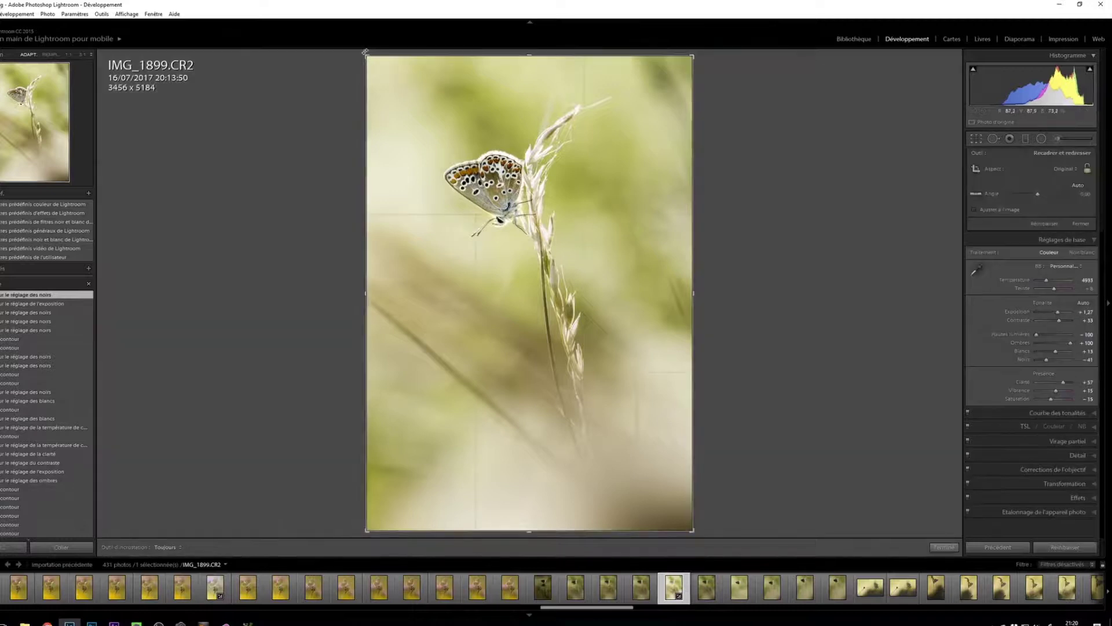
{"action": "left_click_drag", "start_coordinate": [368, 54], "coordinate": [377, 72]}
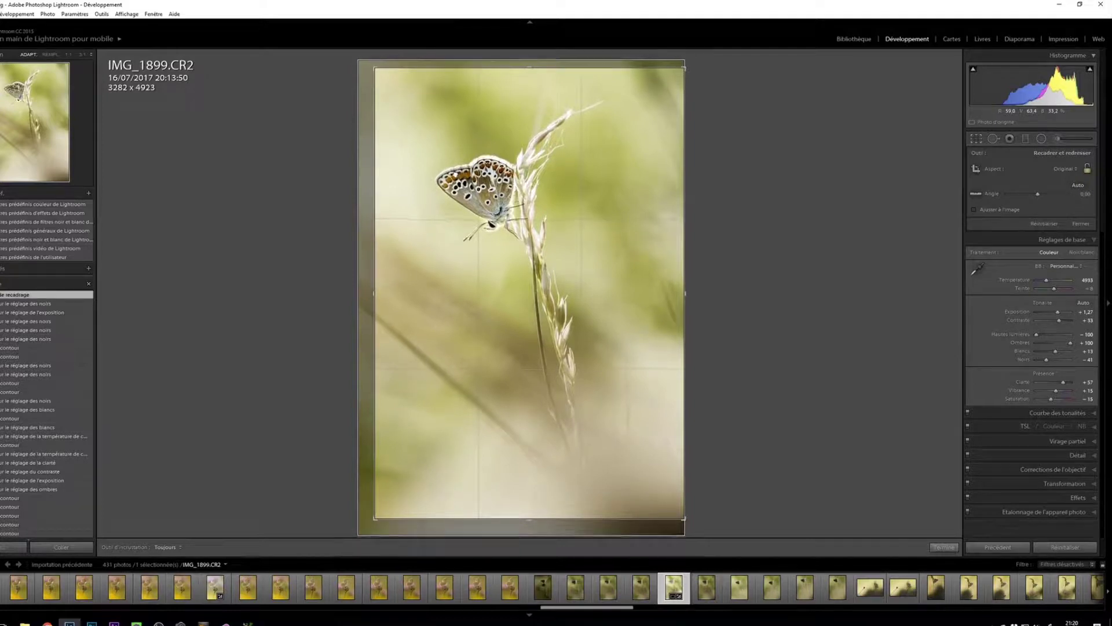
{"action": "left_click_drag", "start_coordinate": [477, 151], "coordinate": [556, 133]}
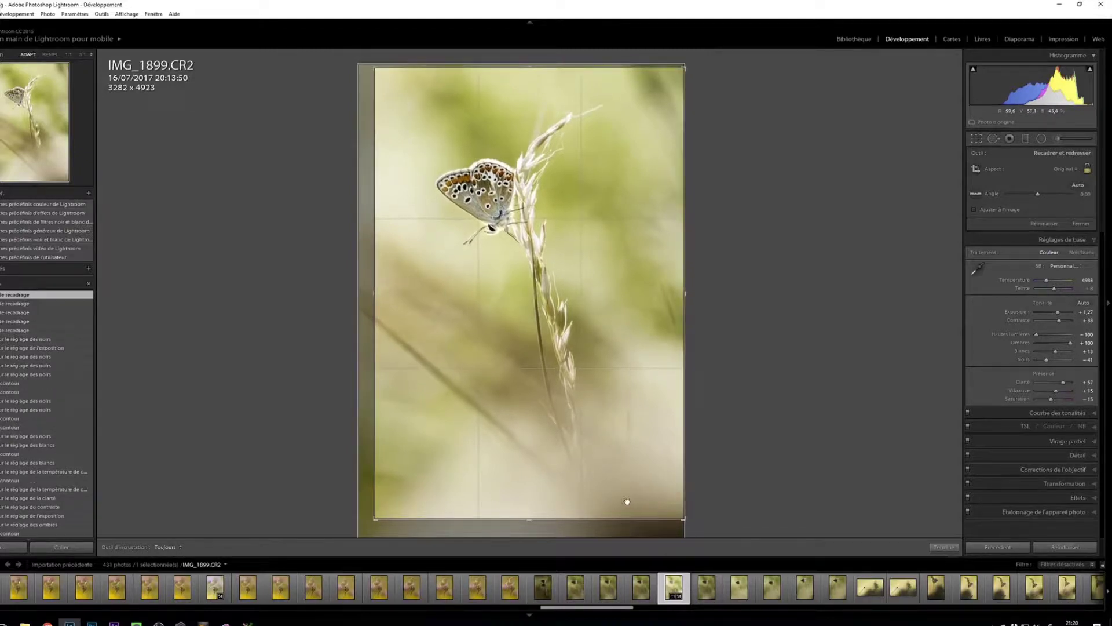
{"action": "left_click", "coordinate": [943, 547]}
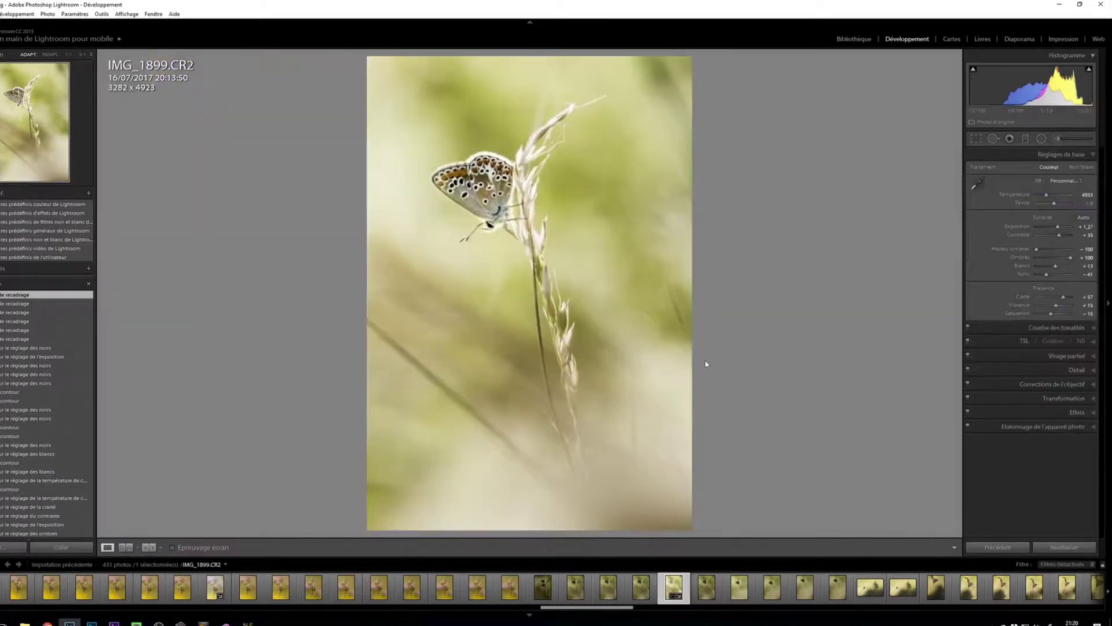
- Set the photo's global contrast to +41, clarity to +68, and temperature to 5067
{"action": "left_click_drag", "start_coordinate": [1062, 235], "coordinate": [1059, 237]}
{"action": "left_click_drag", "start_coordinate": [1048, 197], "coordinate": [1047, 197]}
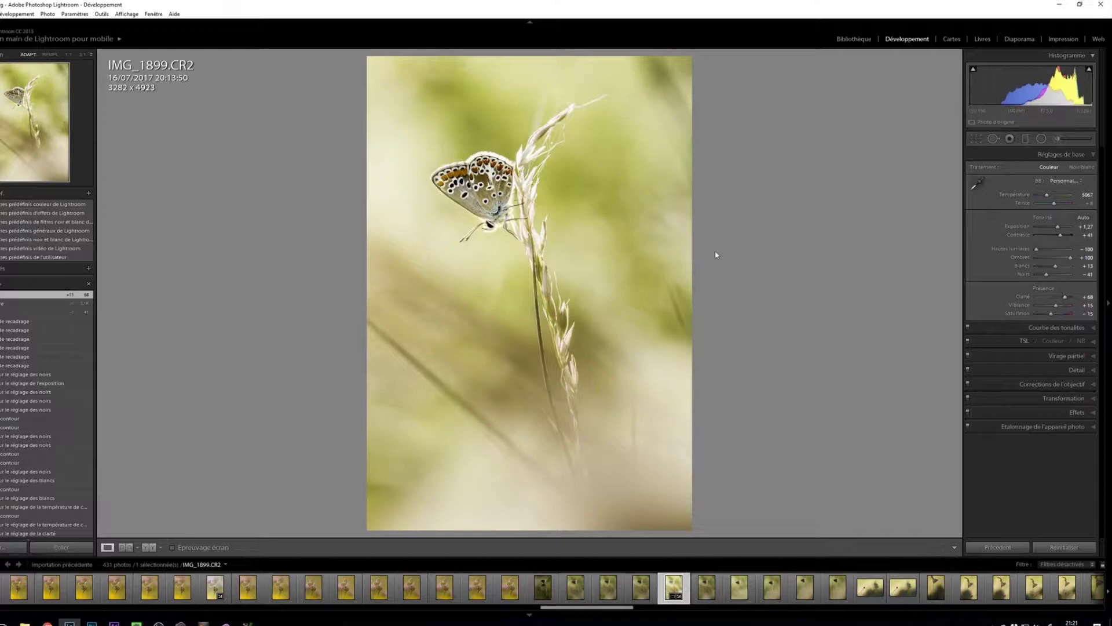
- Examine the blurred background around the grass stem at full magnification
{"action": "left_click", "coordinate": [613, 253]}
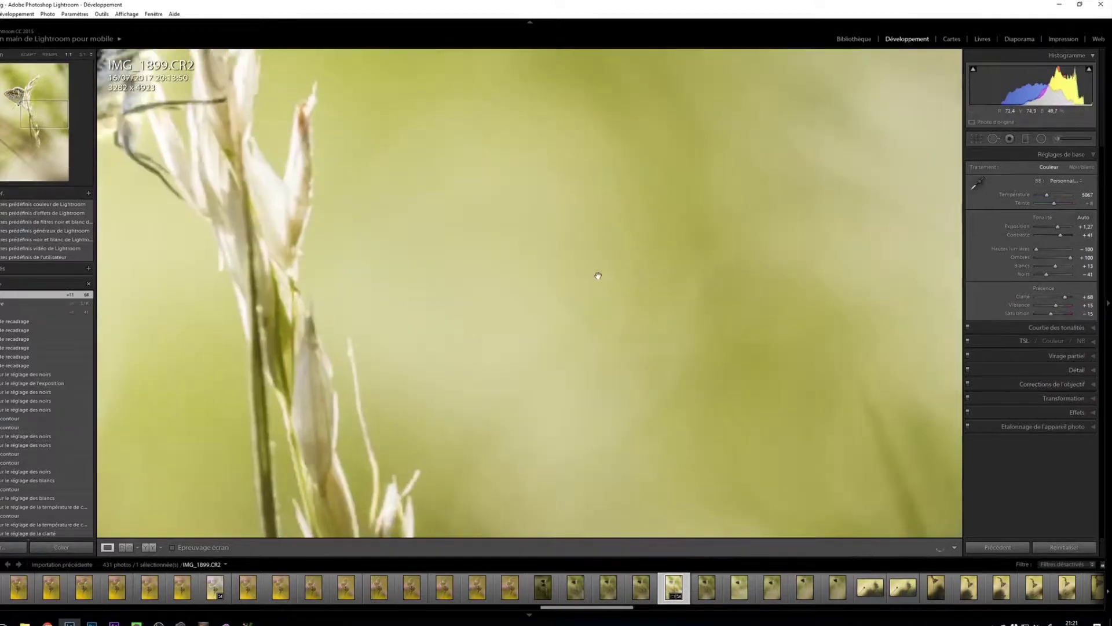
{"action": "left_click_drag", "start_coordinate": [487, 303], "coordinate": [723, 211]}
{"action": "mouse_move", "coordinate": [499, 229]}
{"action": "left_mouse_down"}
{"action": "mouse_move", "coordinate": [635, 229]}
{"action": "mouse_move", "coordinate": [618, 241]}
{"action": "left_mouse_up"}
{"action": "left_click_drag", "start_coordinate": [479, 286], "coordinate": [598, 300]}
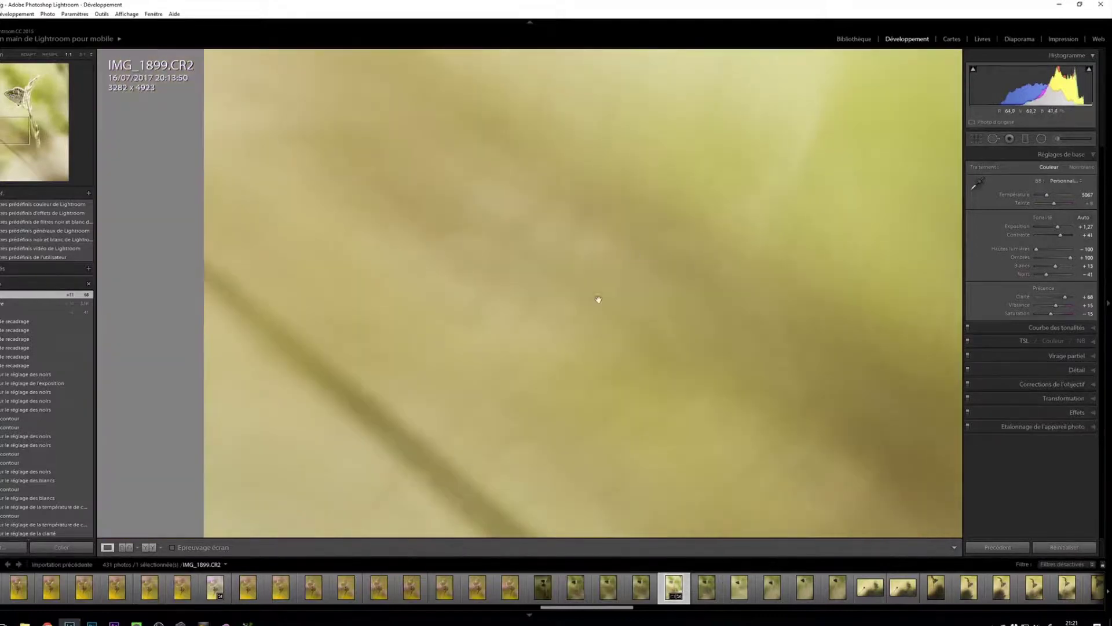
{"action": "left_click_drag", "start_coordinate": [660, 321], "coordinate": [626, 315]}
{"action": "left_click_drag", "start_coordinate": [680, 345], "coordinate": [672, 240]}
{"action": "left_click", "coordinate": [672, 239]}
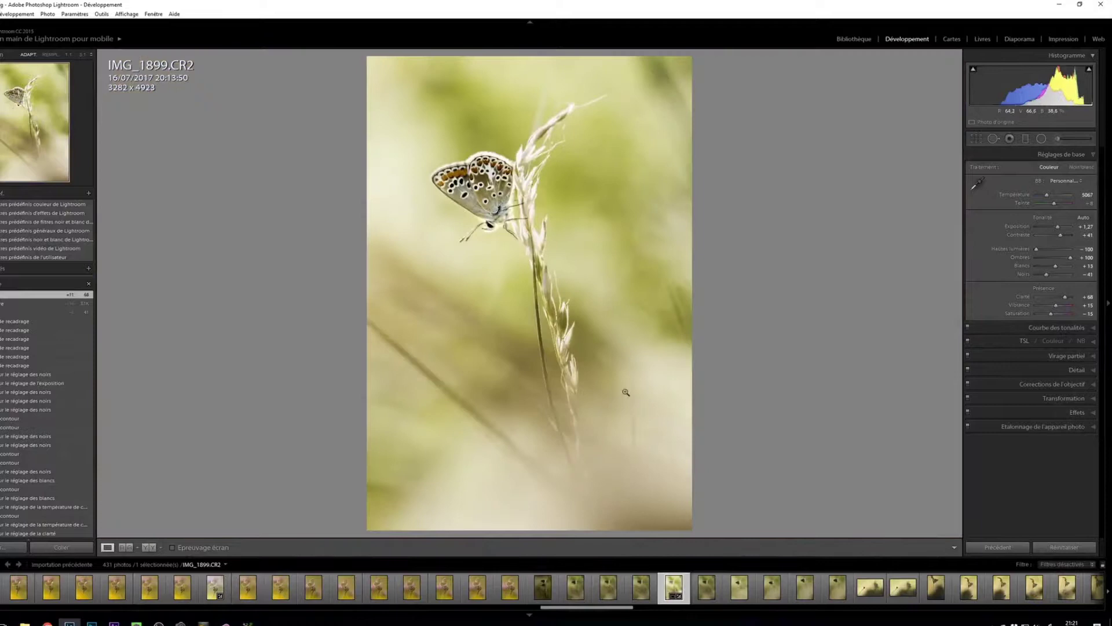
- Paint a new size 4.0 brush mask beside the butterfly's eye, try highlights at -100, and undo the highlights change
{"action": "left_click", "coordinate": [496, 218]}
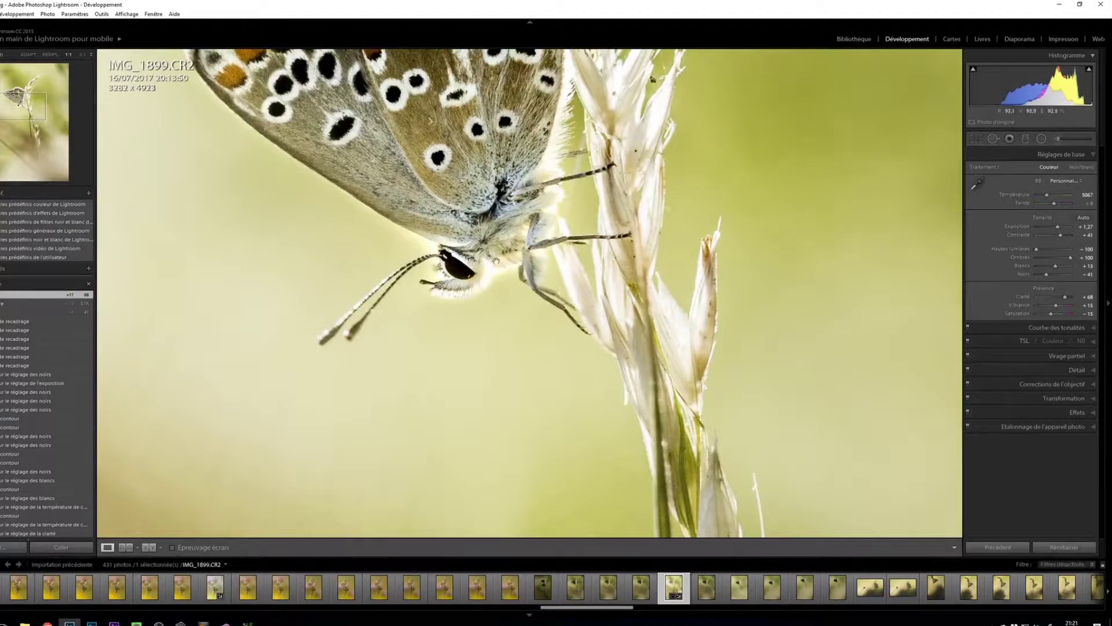
{"action": "key", "text": "k"}
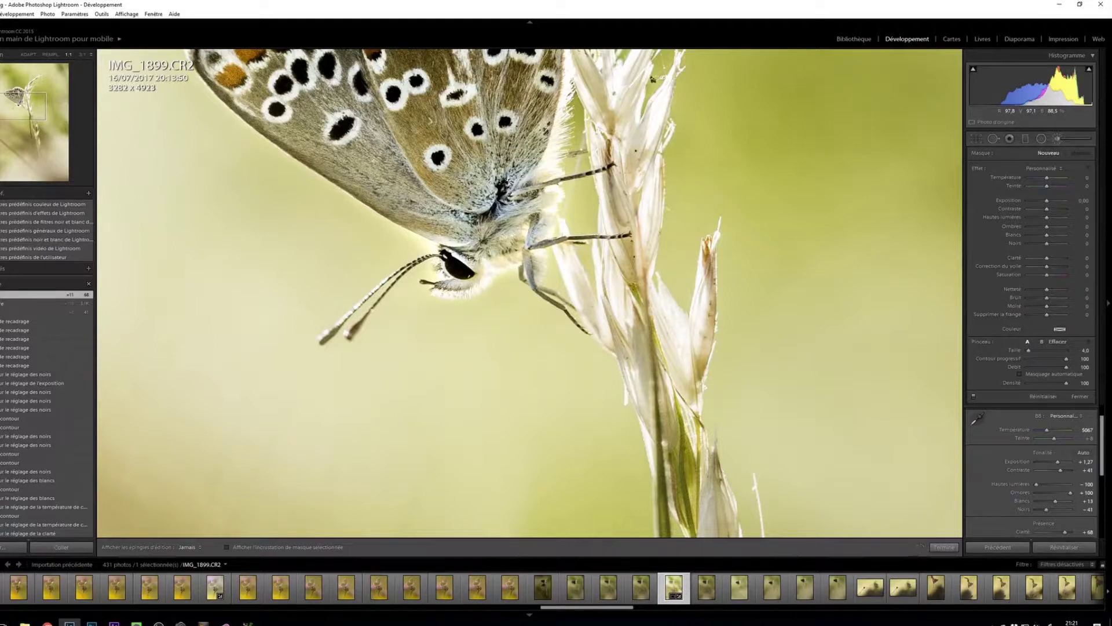
{"action": "left_click_drag", "start_coordinate": [485, 276], "coordinate": [467, 287]}
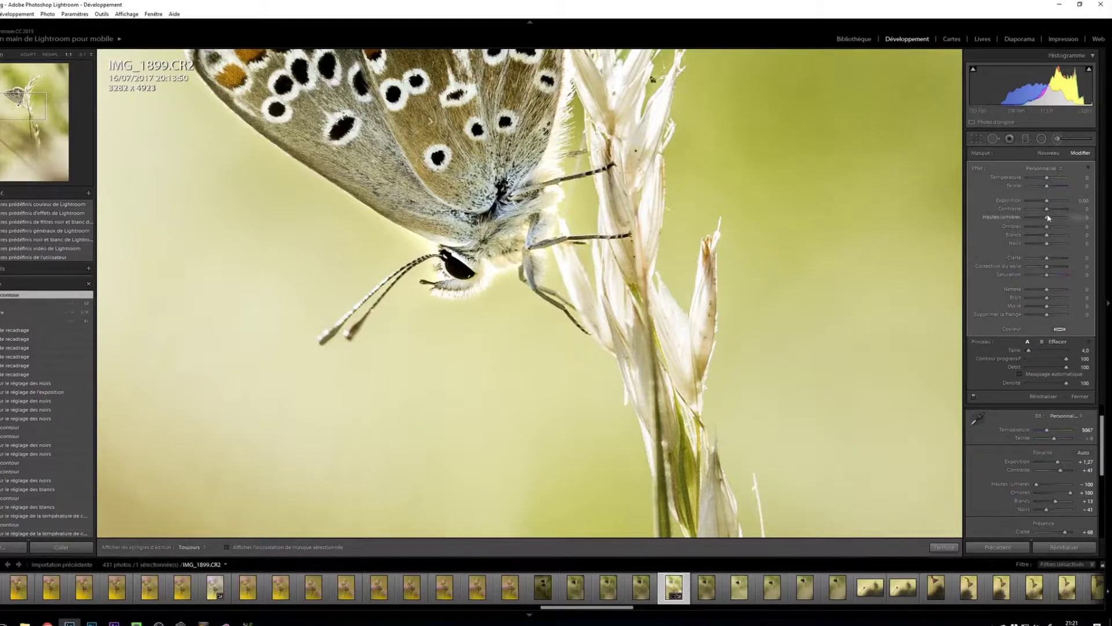
{"action": "left_click_drag", "start_coordinate": [1037, 218], "coordinate": [1027, 218]}
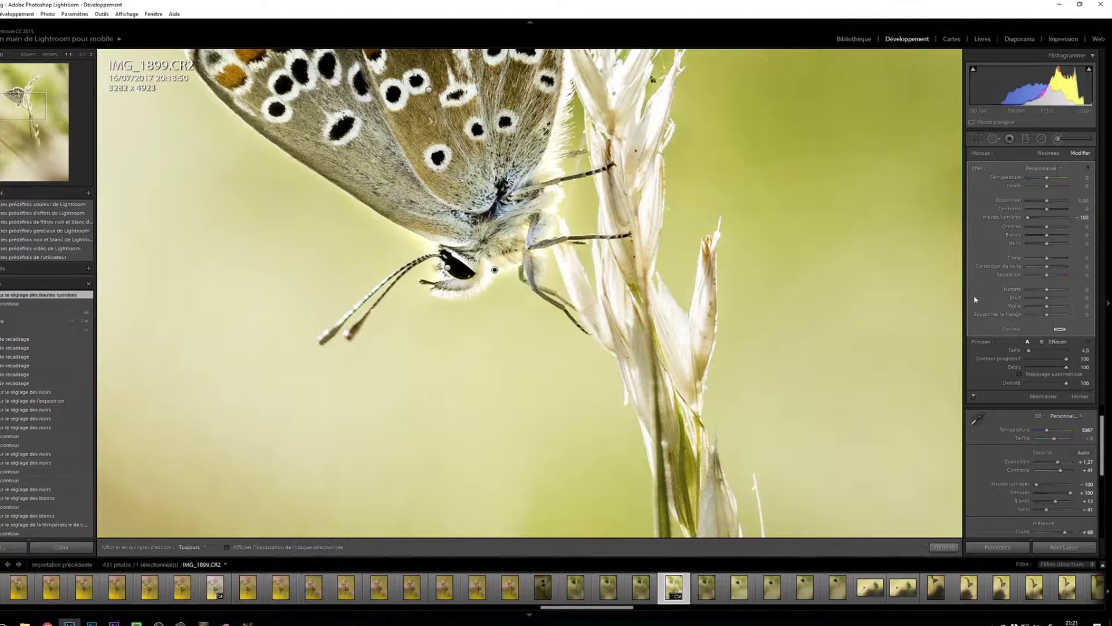
{"action": "key", "text": "ctrl+z"}
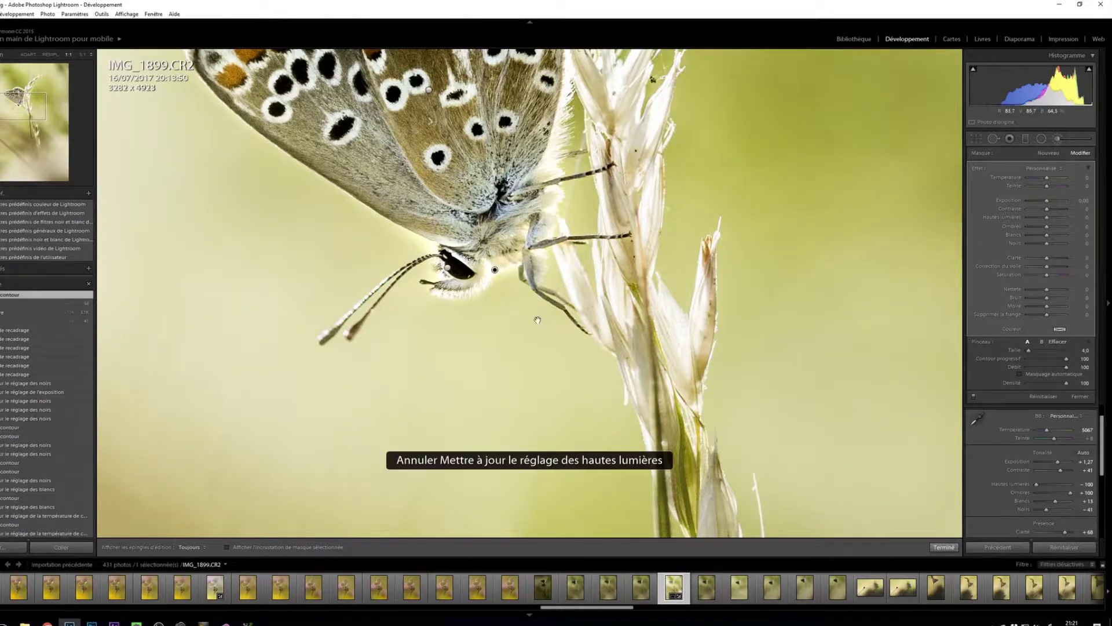
- Delete the brush mask painted beside the butterfly's eye
{"action": "key", "text": "z"}
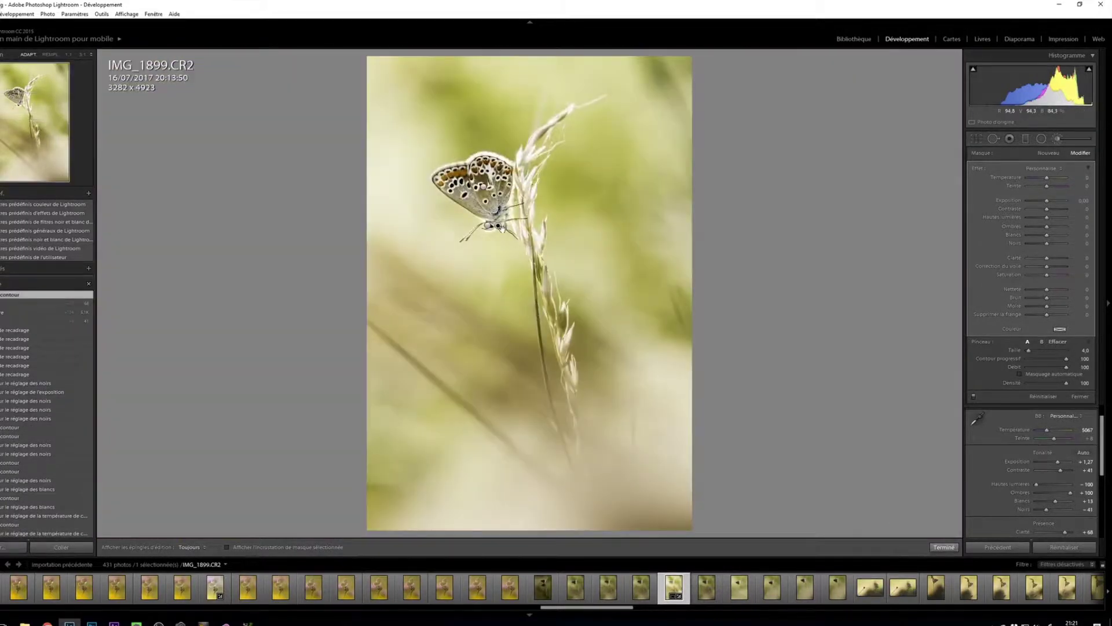
{"action": "right_click", "coordinate": [502, 232]}
{"action": "left_click", "coordinate": [524, 241]}
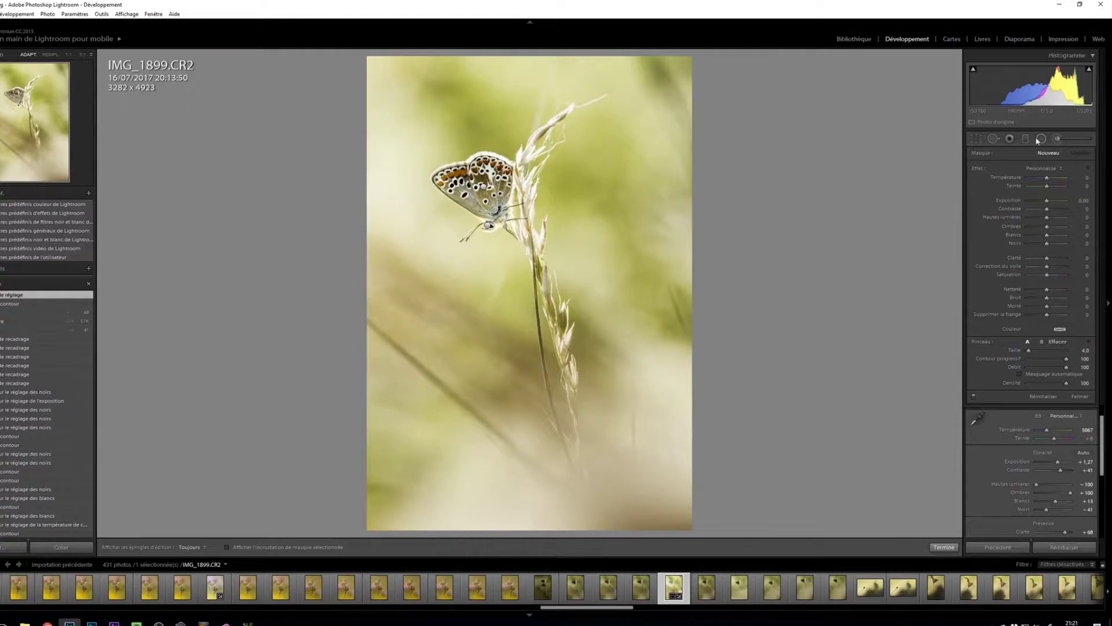
- Add a diagonal graduated filter over the photo's lower-right corner with shadows 100, blacks 100, and exposure 0.48
{"action": "left_click", "coordinate": [1027, 139]}
{"action": "mouse_move", "coordinate": [697, 533]}
{"action": "left_mouse_down"}
{"action": "mouse_move", "coordinate": [655, 523]}
{"action": "mouse_move", "coordinate": [637, 435]}
{"action": "left_mouse_up"}
{"action": "left_click_drag", "start_coordinate": [1047, 226], "coordinate": [1073, 243]}
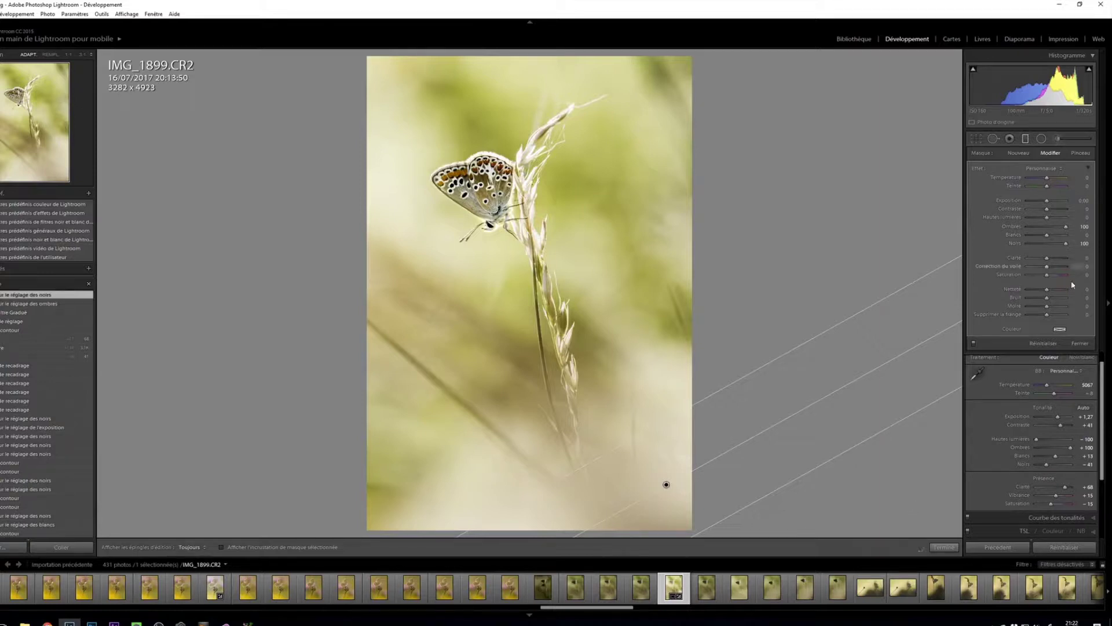
{"action": "left_click_drag", "start_coordinate": [1047, 204], "coordinate": [1050, 204]}
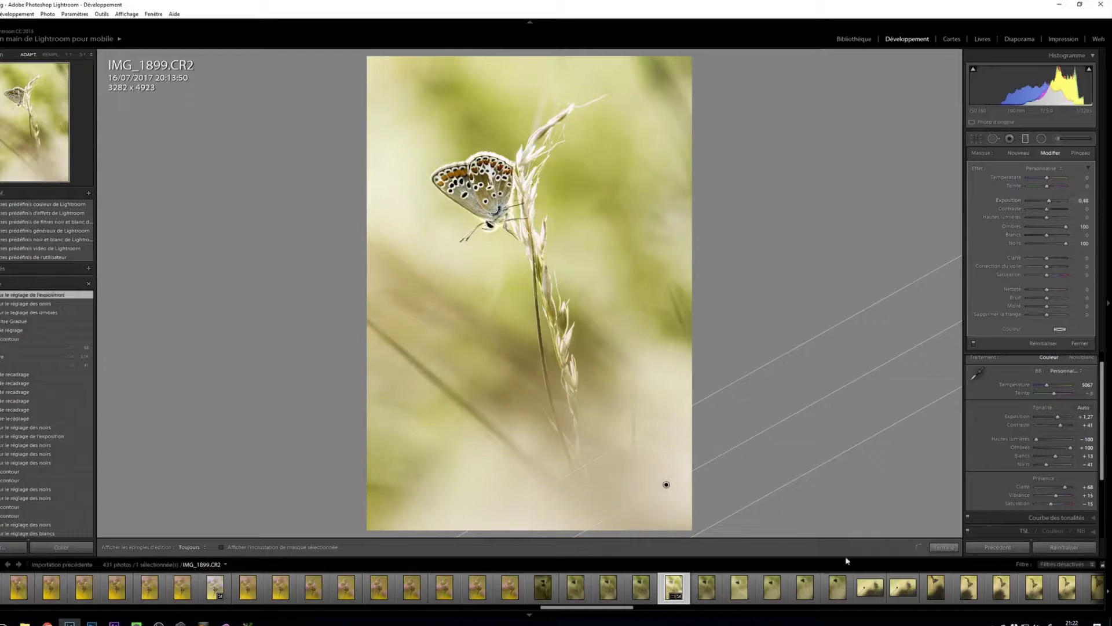
{"action": "left_click", "coordinate": [943, 547]}
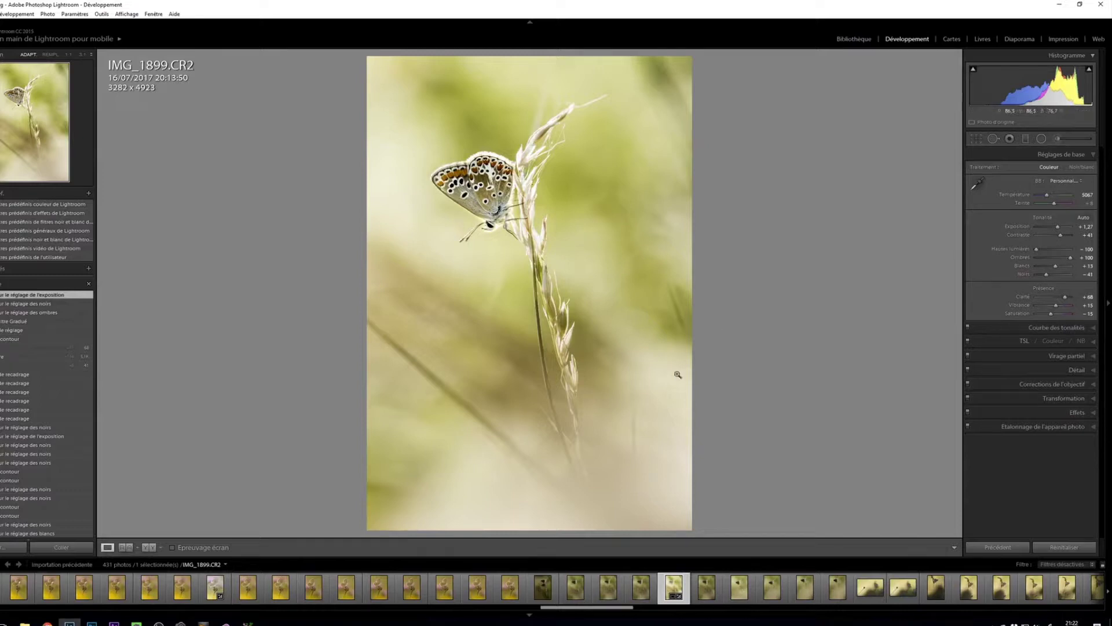
- Compare the original and edited butterfly photo side by side, and return to the single edited view
{"action": "key", "text": "y"}
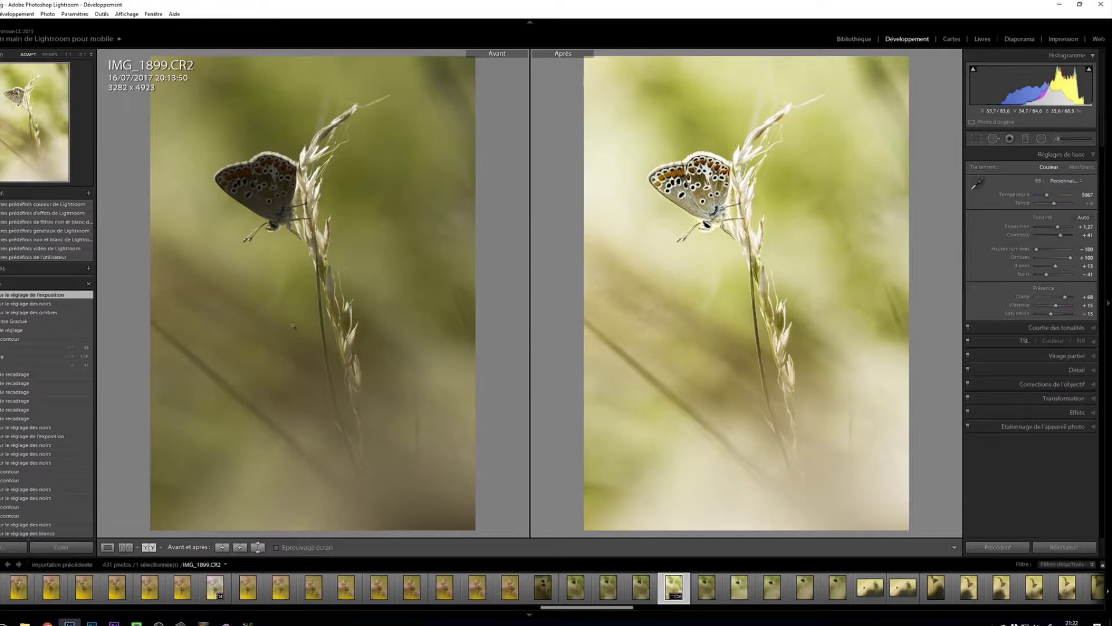
{"action": "right_click", "coordinate": [472, 264]}
{"action": "left_click", "coordinate": [610, 16]}
{"action": "key", "text": "y"}
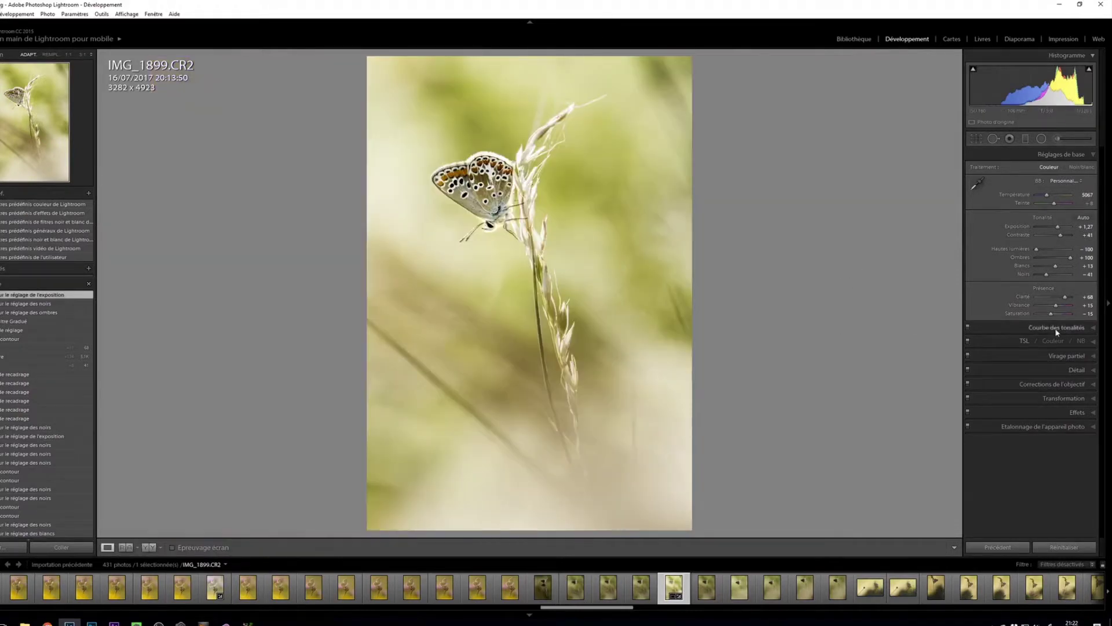
- Set the green saturation to -35 and shape the tone curve with lights at +16 and darks at -17
{"action": "left_click", "coordinate": [1025, 341]}
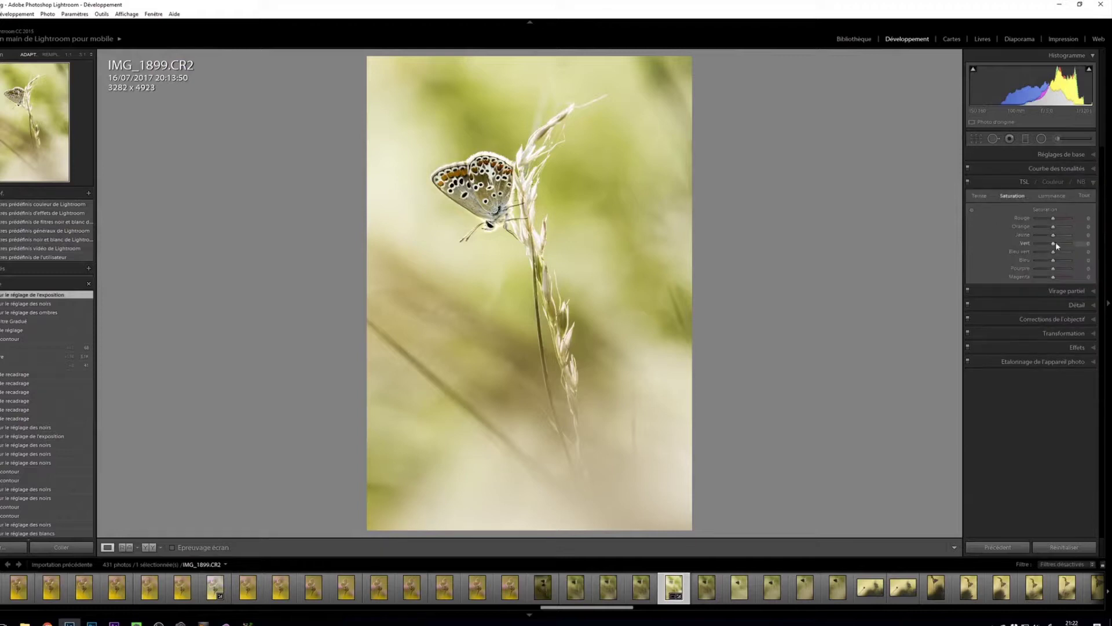
{"action": "left_click_drag", "start_coordinate": [1055, 248], "coordinate": [1050, 246]}
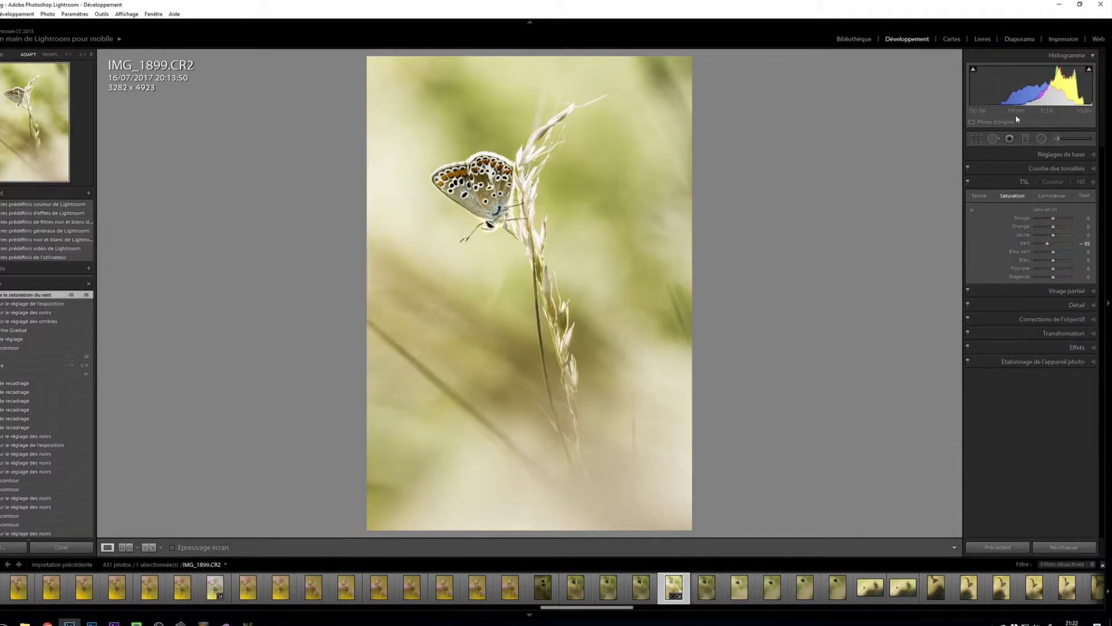
{"action": "left_click", "coordinate": [1077, 168]}
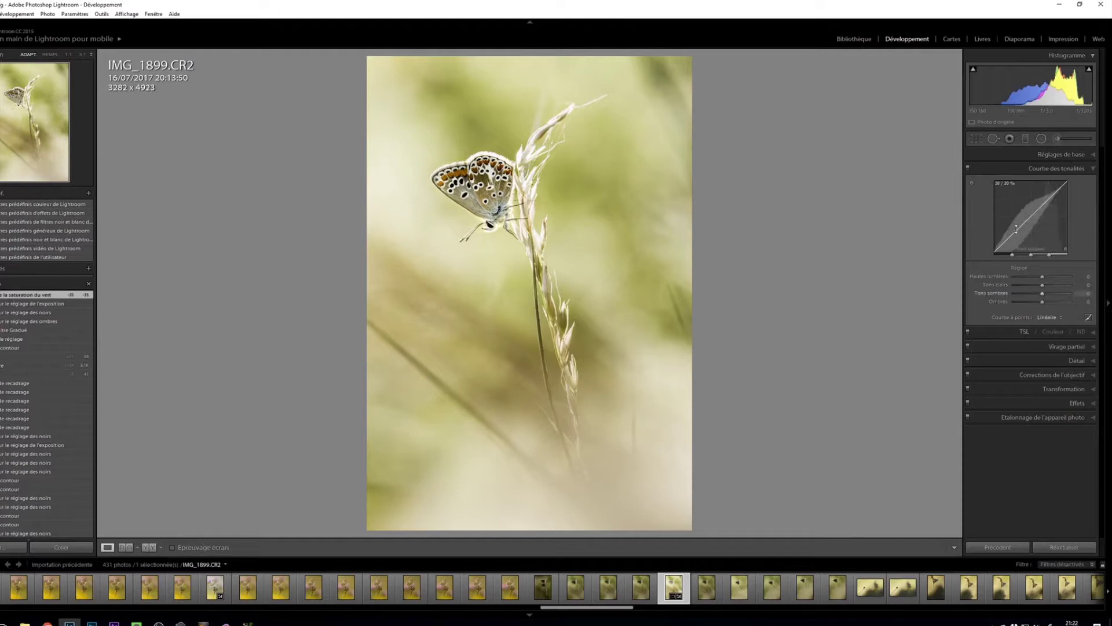
{"action": "left_click_drag", "start_coordinate": [1016, 231], "coordinate": [1039, 205]}
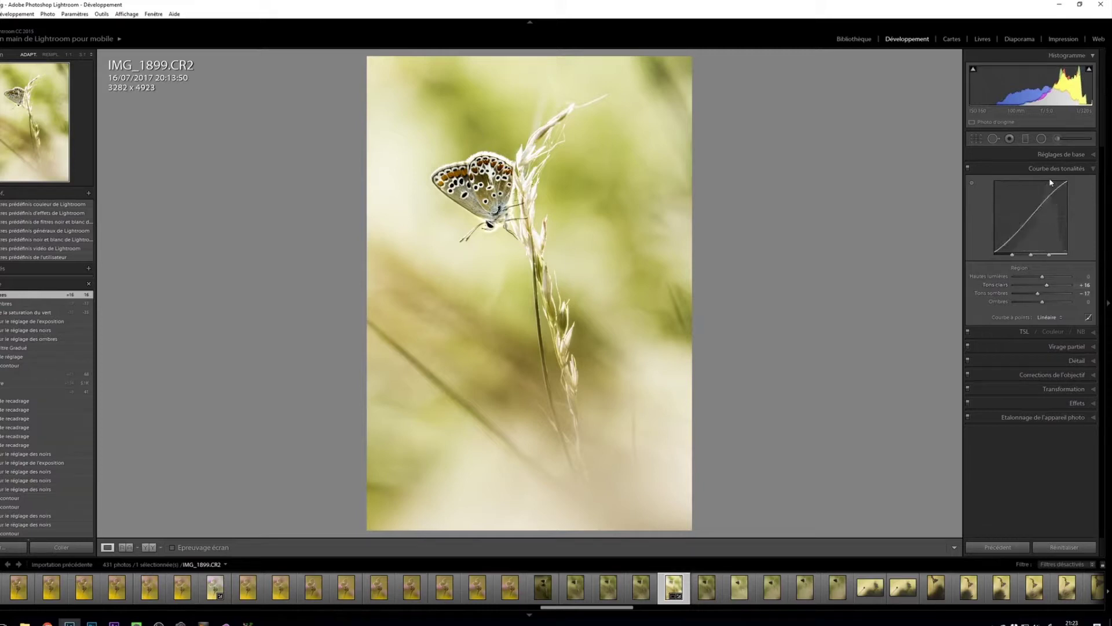
- Set the photo's global exposure to +1.13
{"action": "left_click", "coordinate": [1064, 154]}
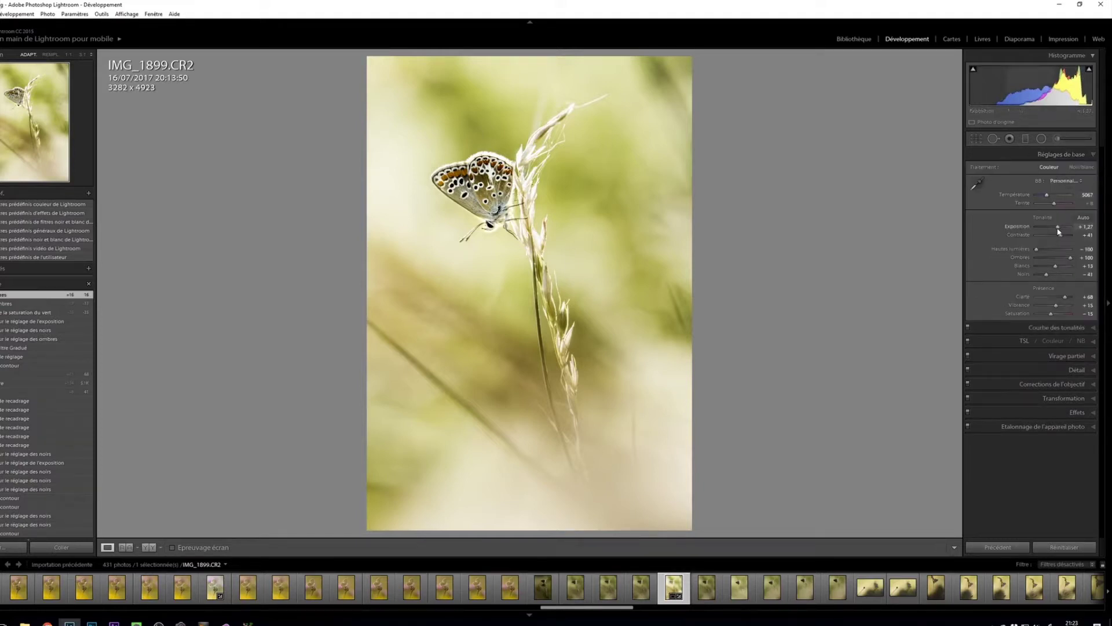
{"action": "left_click_drag", "start_coordinate": [1058, 232], "coordinate": [1057, 231]}
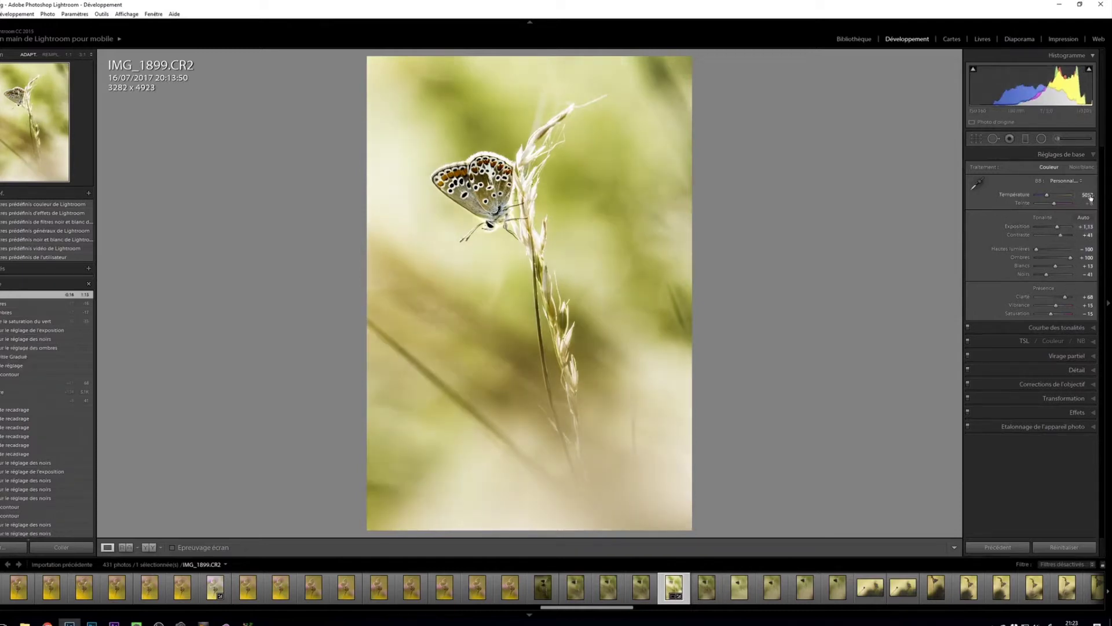
{"action": "key", "text": "ctrl+z"}
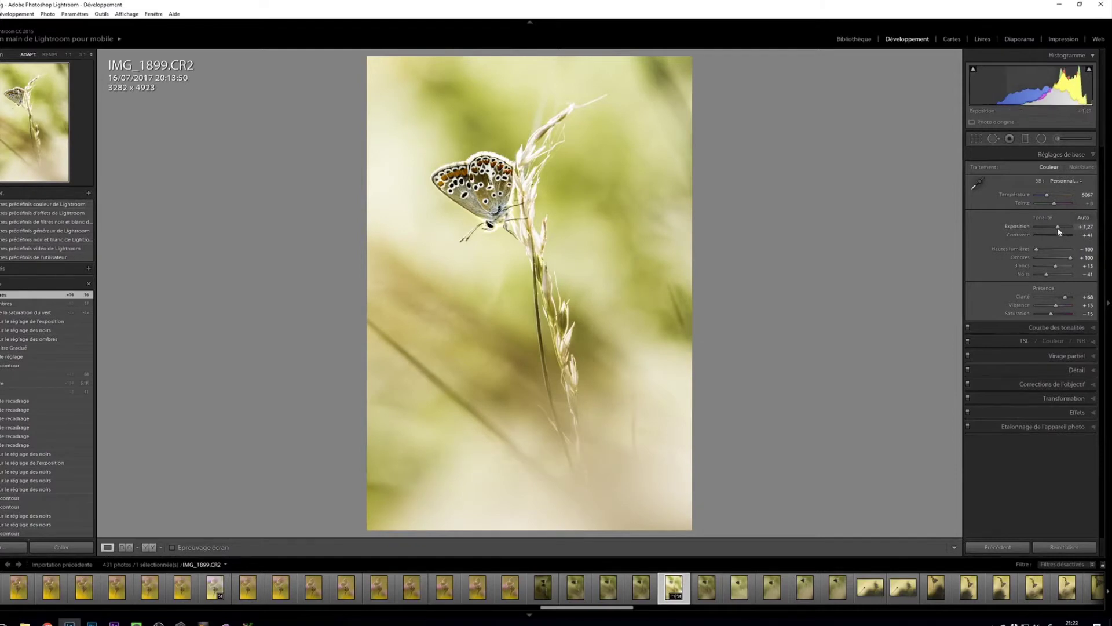
{"action": "left_click_drag", "start_coordinate": [1058, 228], "coordinate": [1058, 230]}
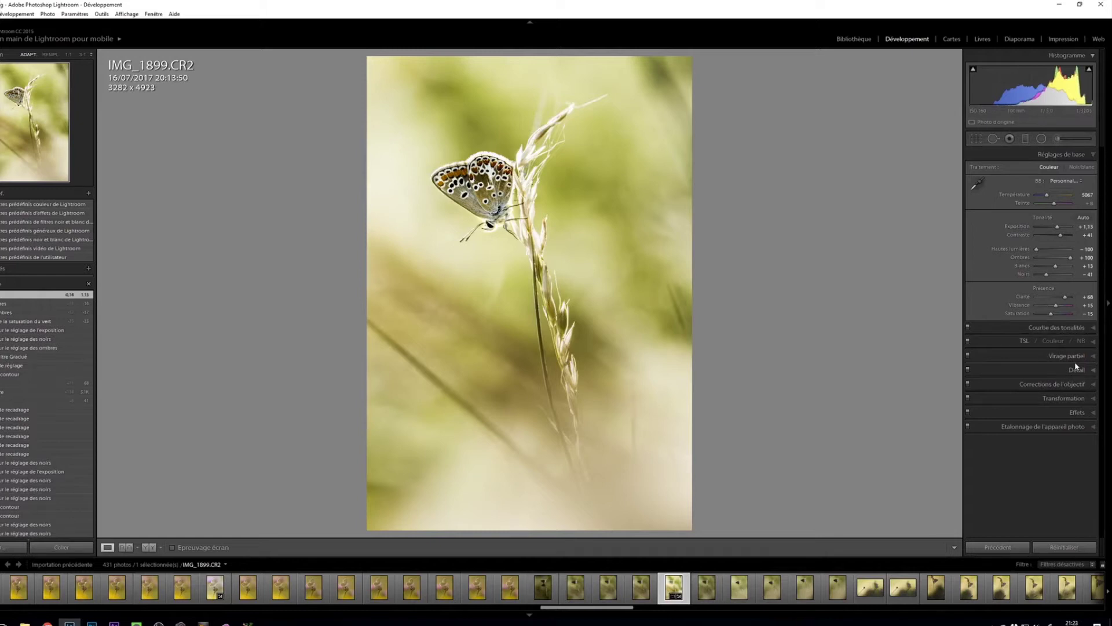
- Reduce the green saturation further to -59
{"action": "left_click", "coordinate": [1024, 342]}
{"action": "left_click_drag", "start_coordinate": [1048, 244], "coordinate": [1045, 245]}
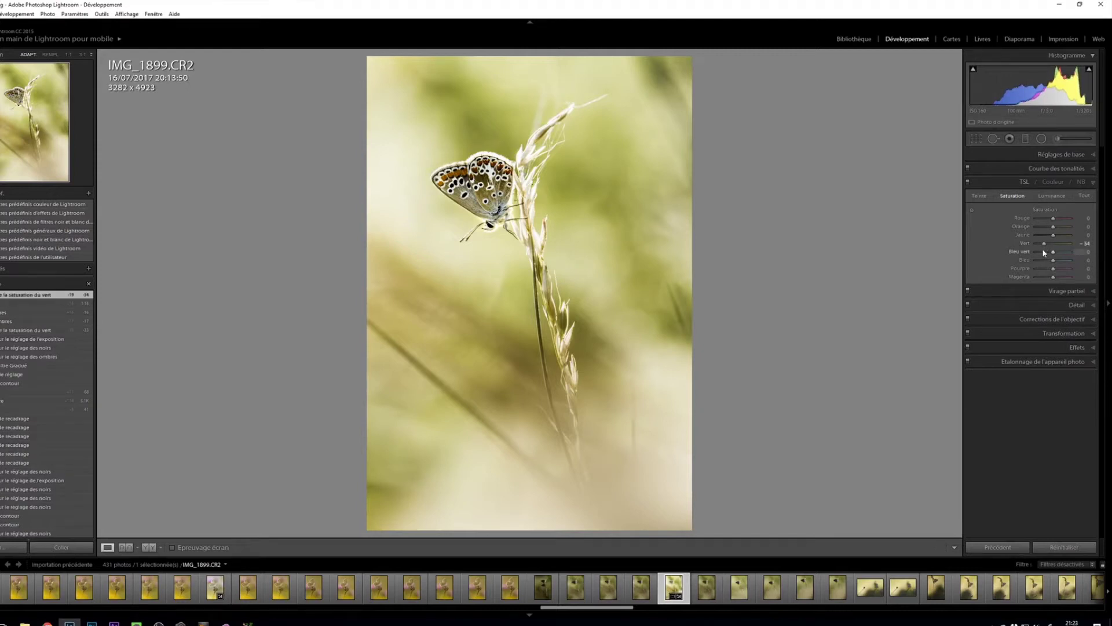
{"action": "left_click_drag", "start_coordinate": [1044, 245], "coordinate": [1044, 246]}
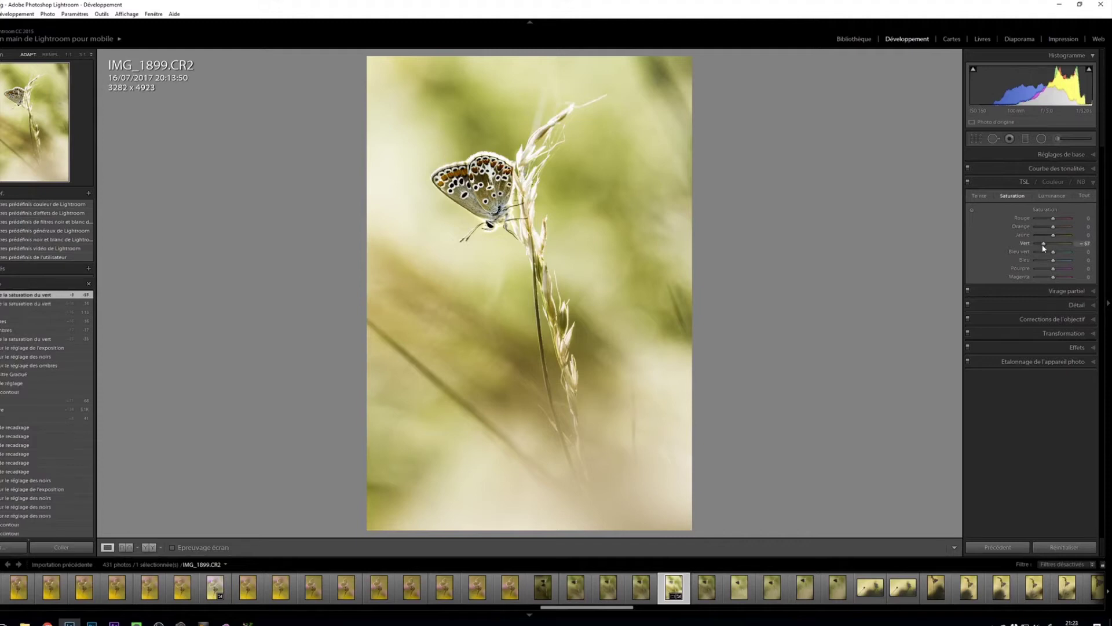
{"action": "left_click_drag", "start_coordinate": [1043, 247], "coordinate": [1043, 247]}
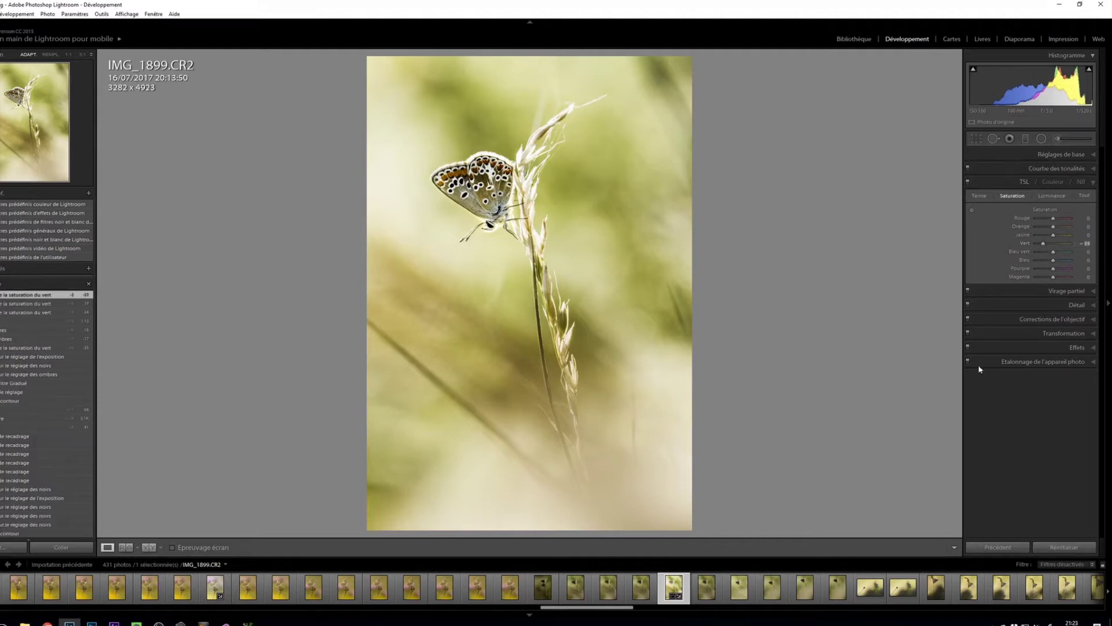
- Collapse the basic adjustments and compare the butterfly photo before and after editing side by side
{"action": "left_click", "coordinate": [1066, 155]}
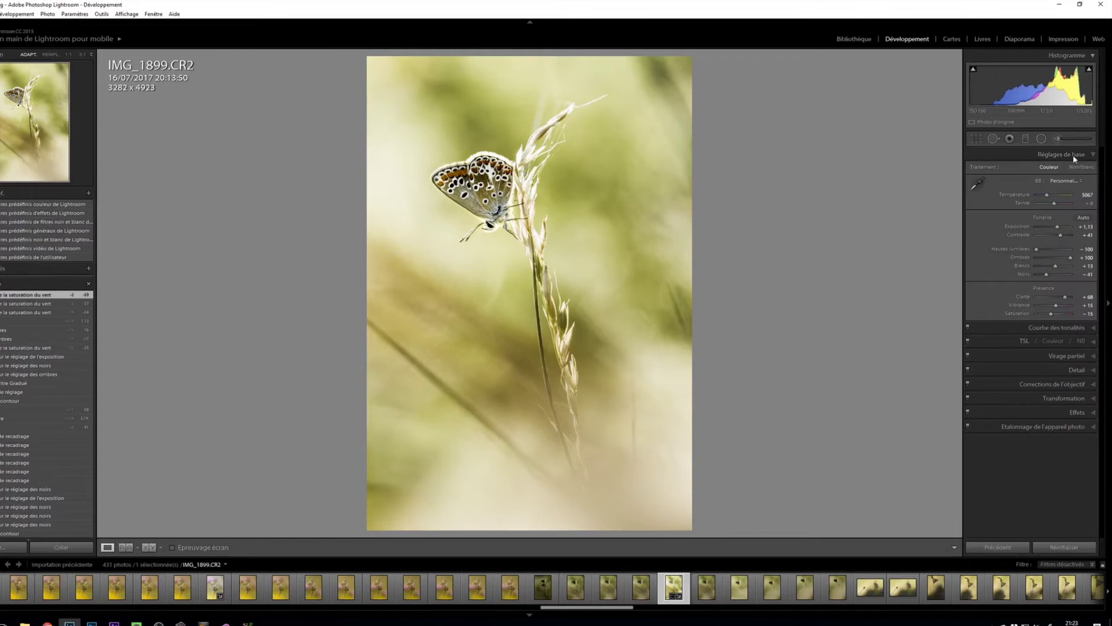
{"action": "left_click", "coordinate": [1066, 154]}
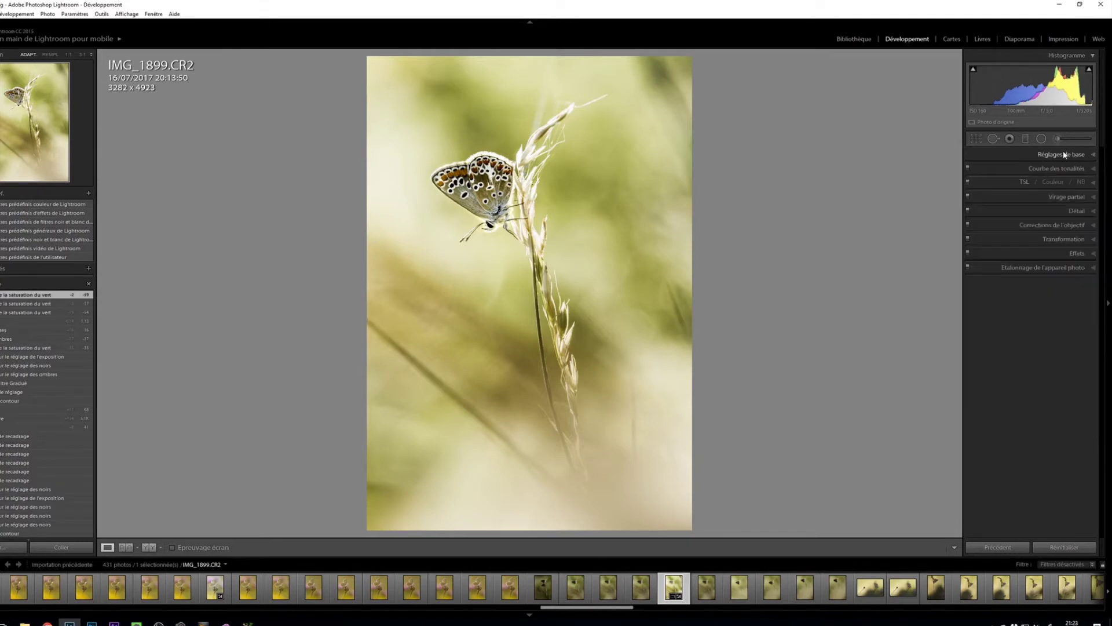
{"action": "key", "text": "y"}
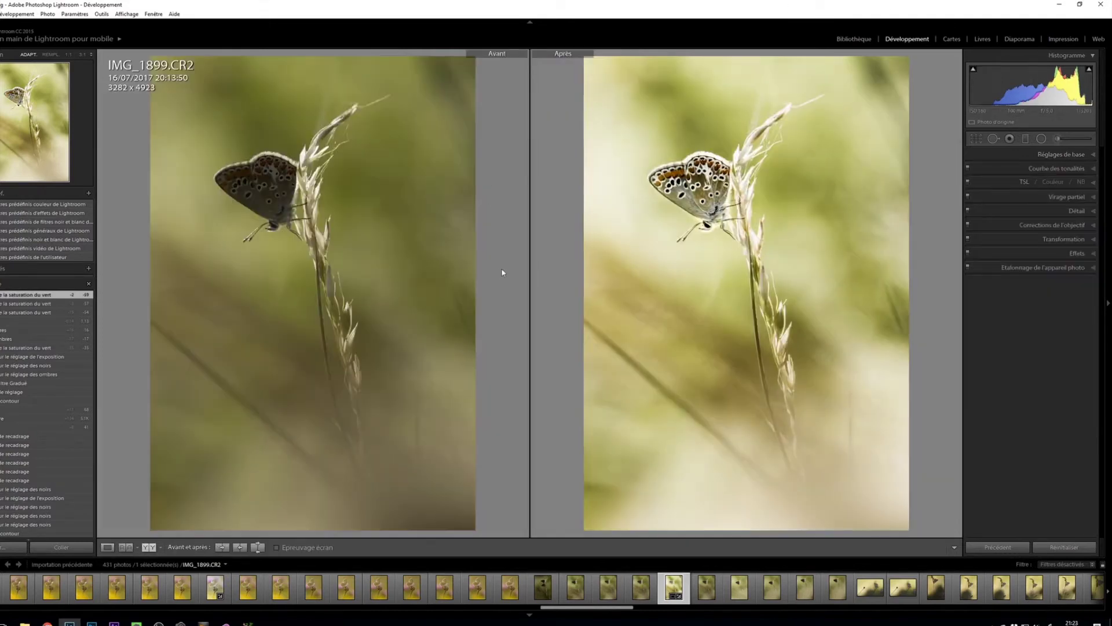